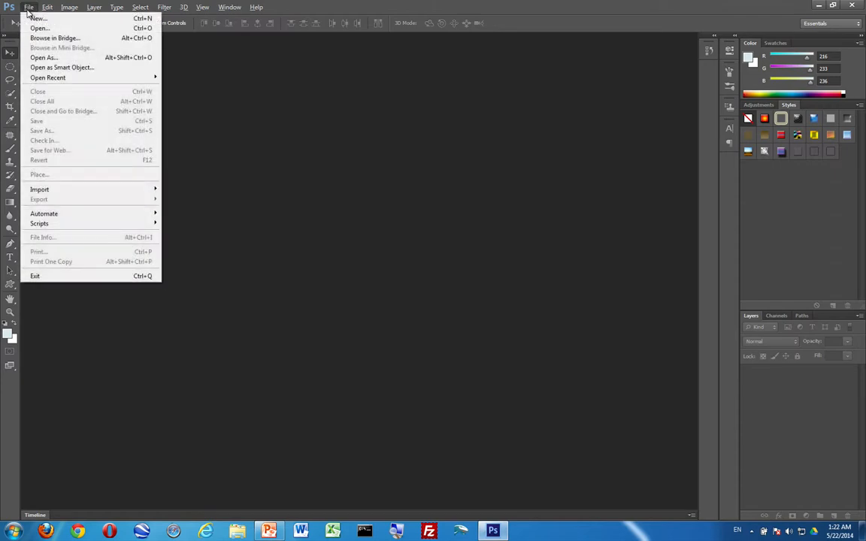
Create a new 1000 × 600 px document at 72 ppi with a white background.
{"action": "left_click", "coordinate": [38, 18]}
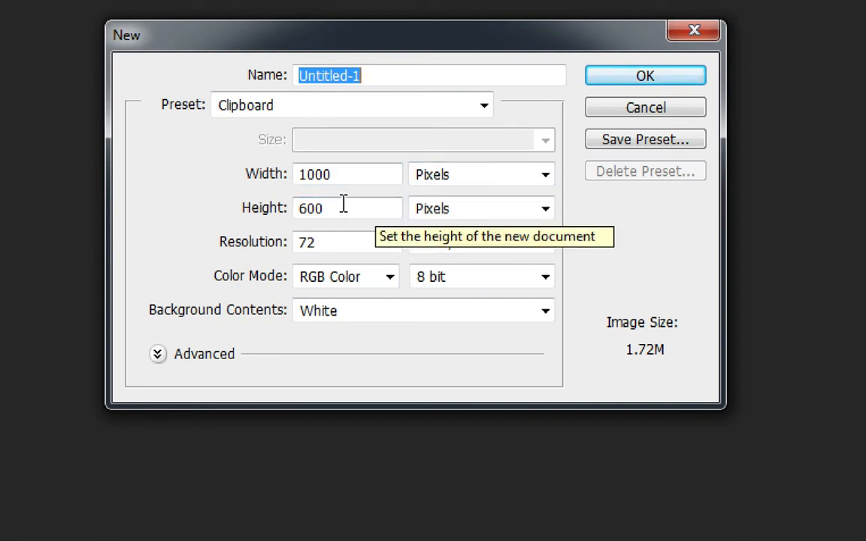
{"action": "left_click", "coordinate": [443, 179]}
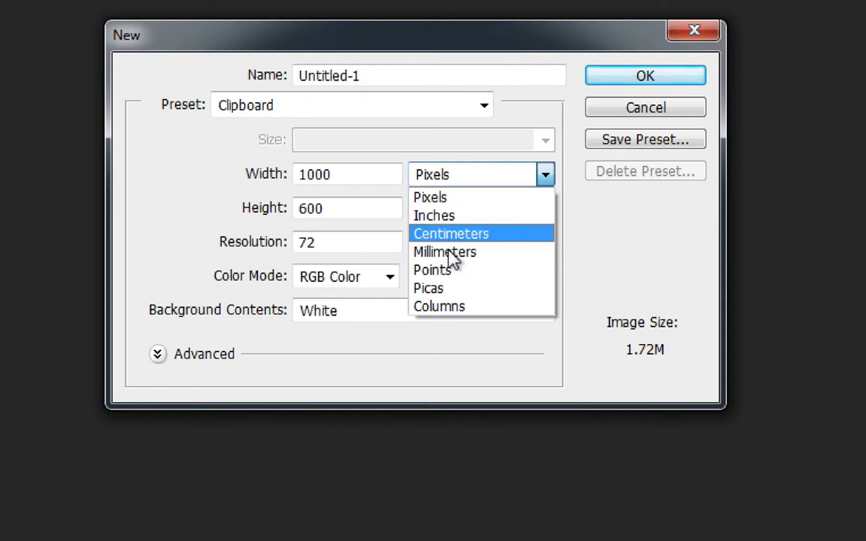
{"action": "left_click", "coordinate": [441, 200]}
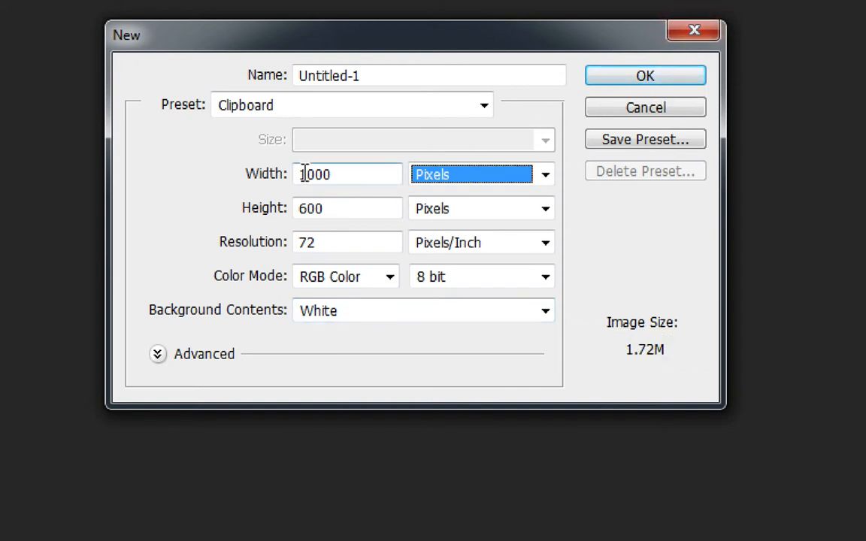
{"action": "left_click", "coordinate": [336, 175]}
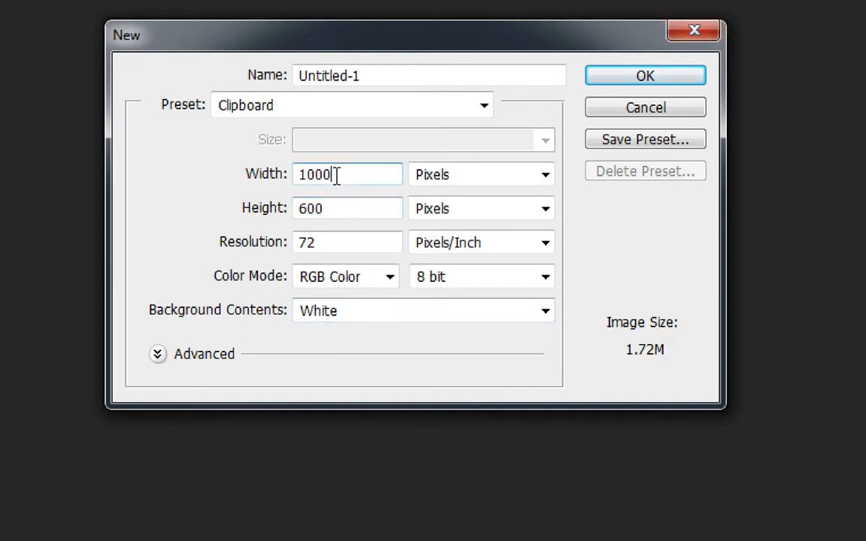
{"action": "left_click", "coordinate": [331, 208]}
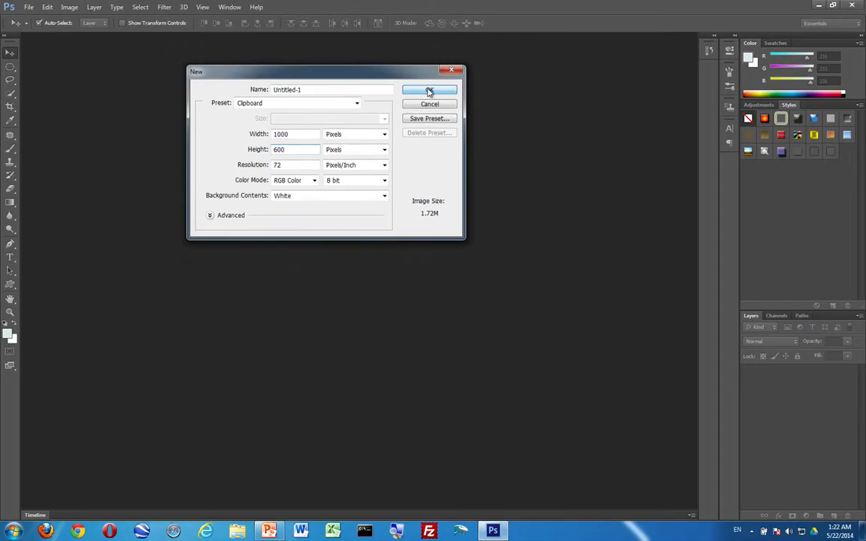
{"action": "left_click", "coordinate": [646, 76]}
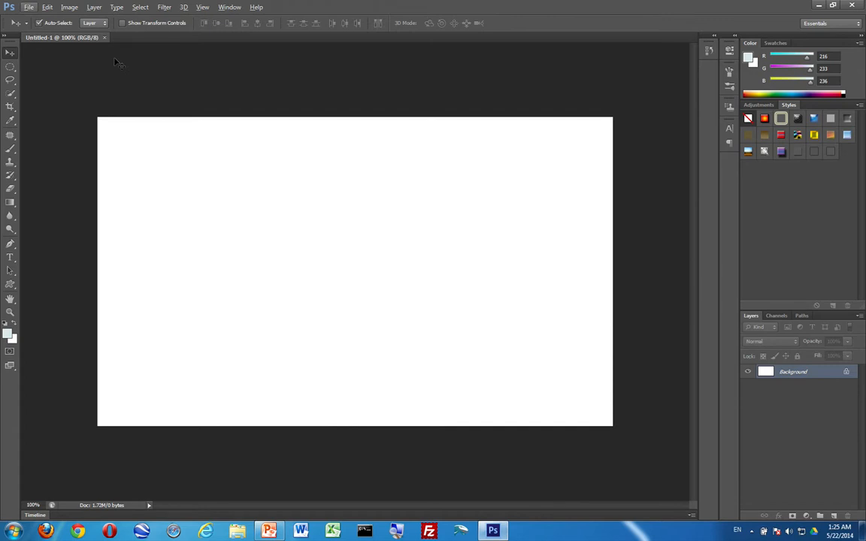
Copy the whole white canvas and duplicate it onto a new Layer 1 with Ctrl+J.
{"action": "left_click", "coordinate": [140, 9]}
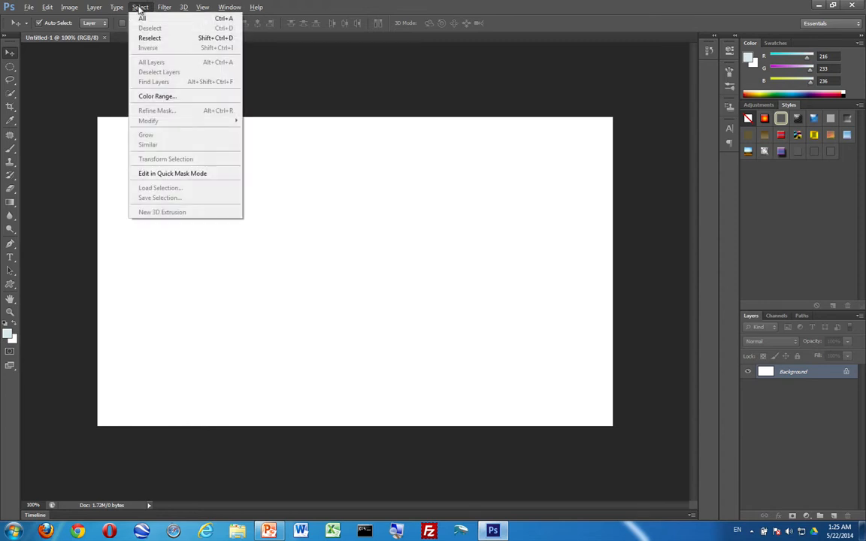
{"action": "left_click", "coordinate": [136, 16]}
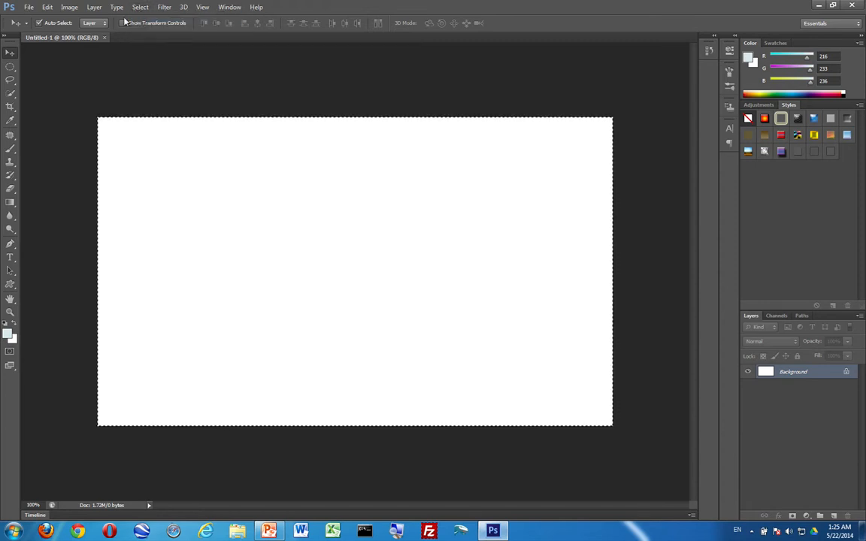
{"action": "left_click", "coordinate": [46, 7]}
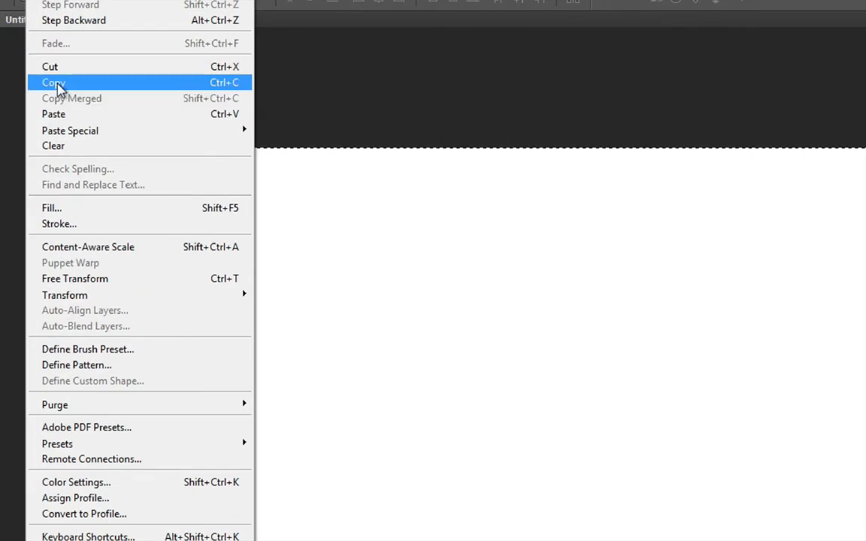
{"action": "left_click", "coordinate": [388, 89]}
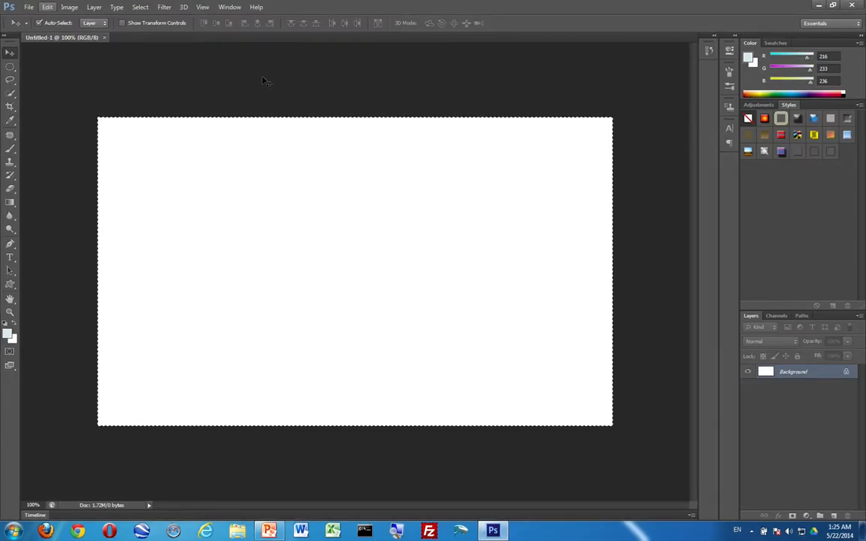
{"action": "key", "text": "ctrl+d"}
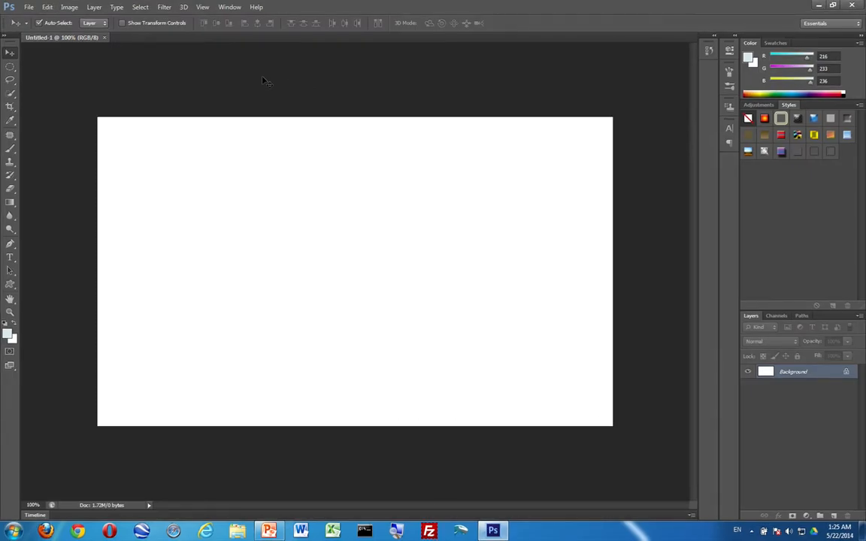
{"action": "key", "text": "ctrl+a"}
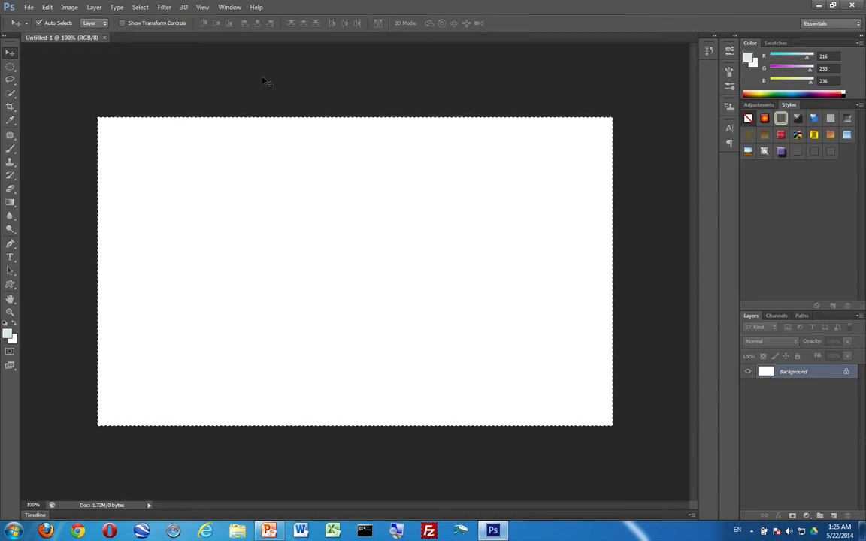
{"action": "key", "text": "ctrl+j"}
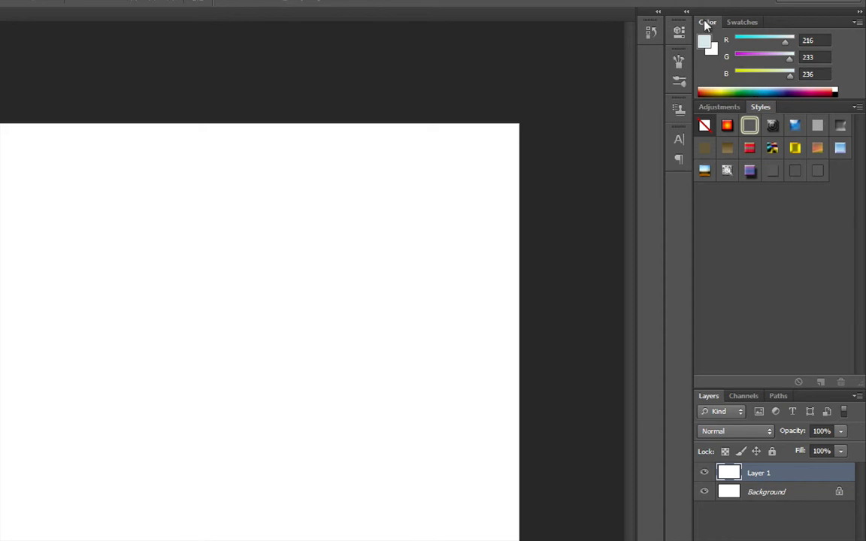
Apply the Chiseled Sky (Text) style from the Styles panel to Layer 1.
{"action": "left_click", "coordinate": [720, 107]}
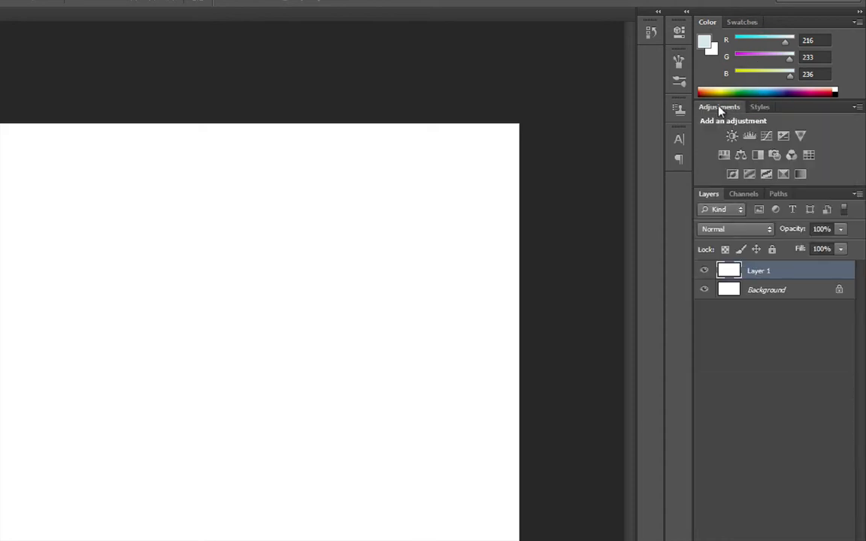
{"action": "left_click", "coordinate": [759, 108]}
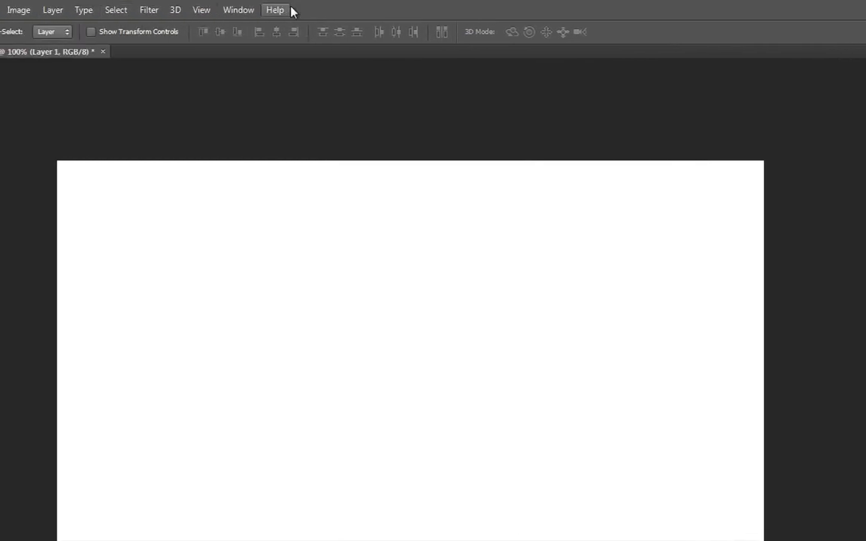
{"action": "left_click", "coordinate": [167, 10]}
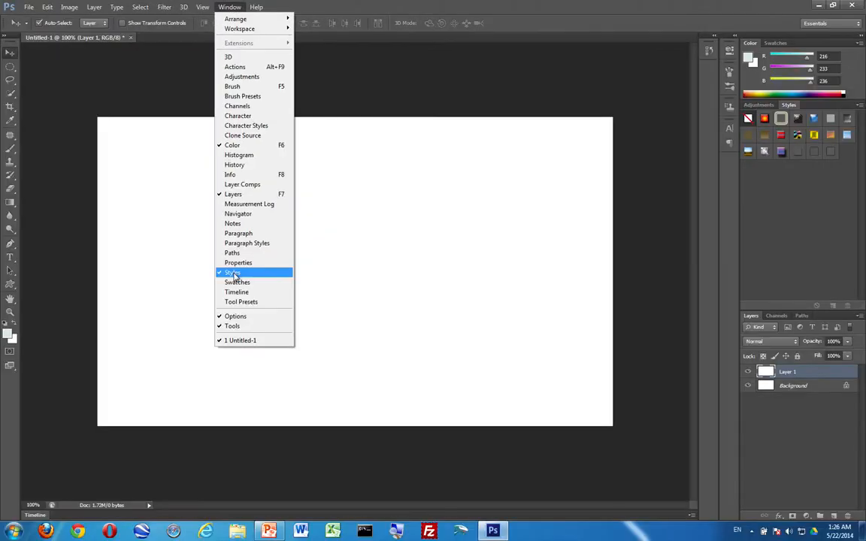
{"action": "left_click", "coordinate": [190, 379]}
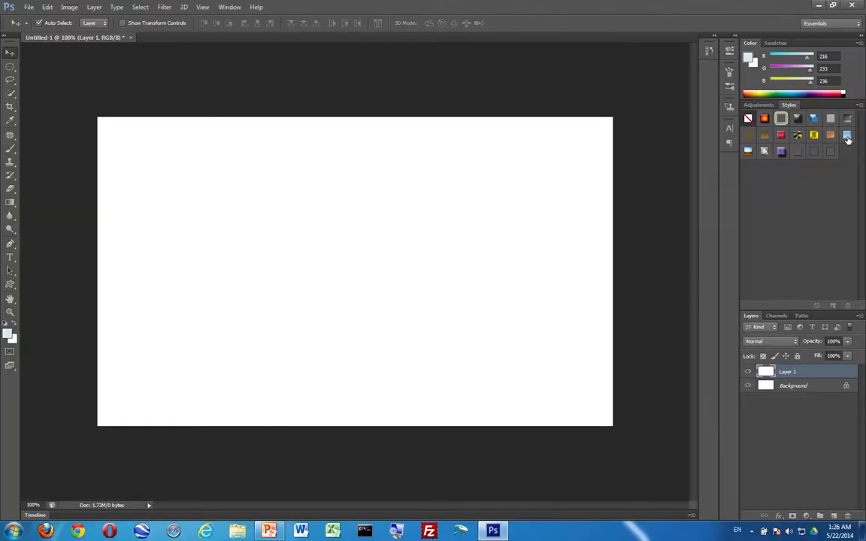
{"action": "left_click", "coordinate": [847, 138]}
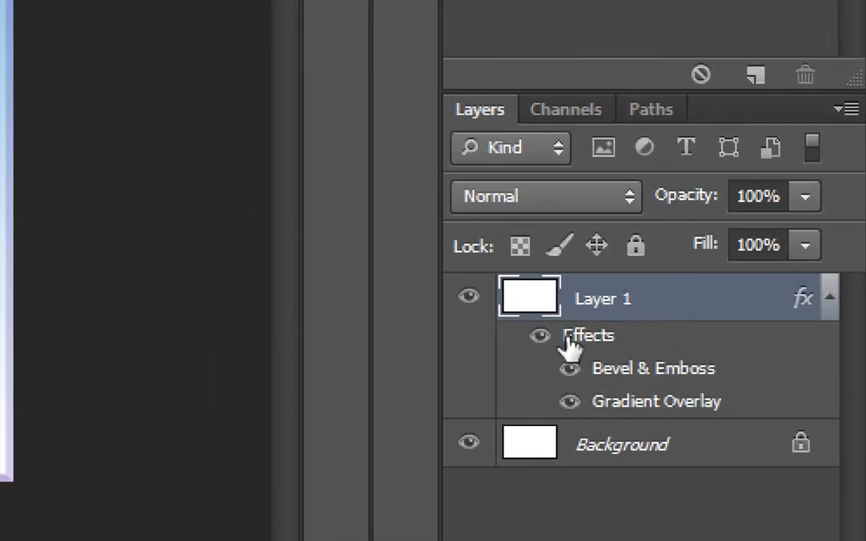
{"action": "left_click", "coordinate": [828, 301]}
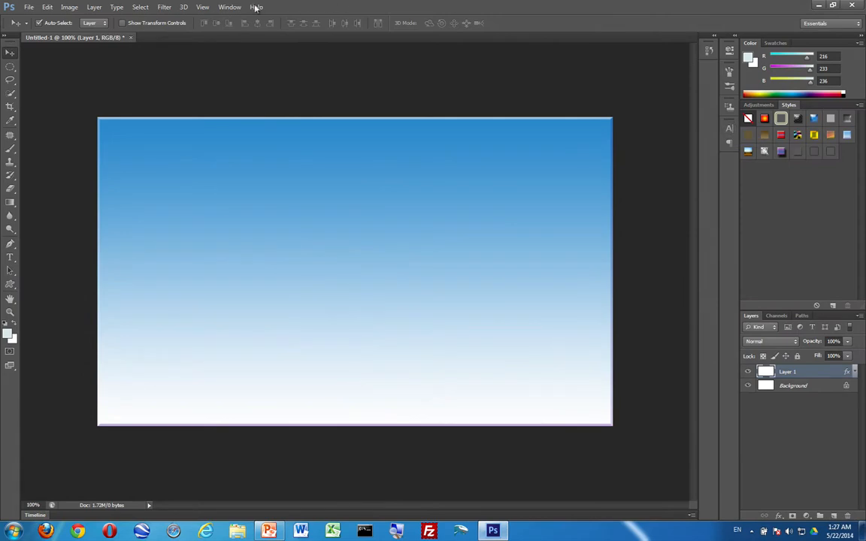
Show the Character panel and choose Impact as the font, leaving line spacing on Auto.
{"action": "left_click", "coordinate": [229, 6]}
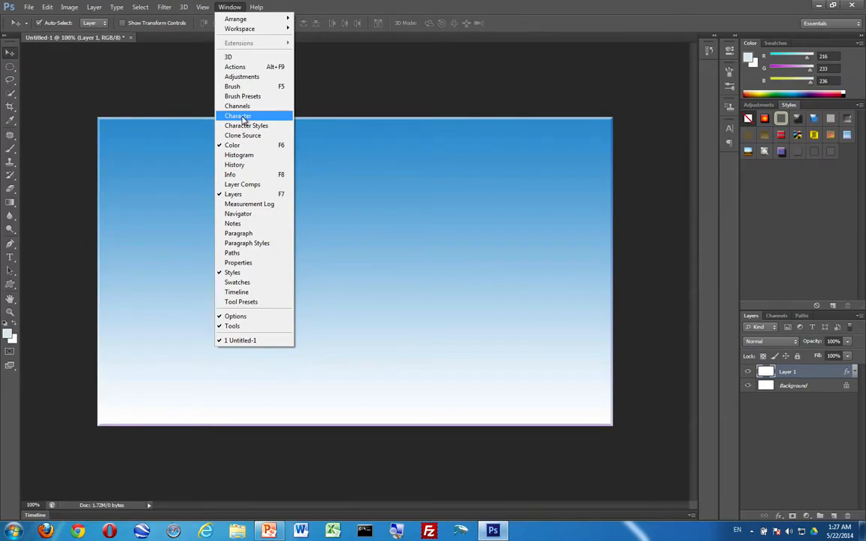
{"action": "left_click", "coordinate": [242, 119]}
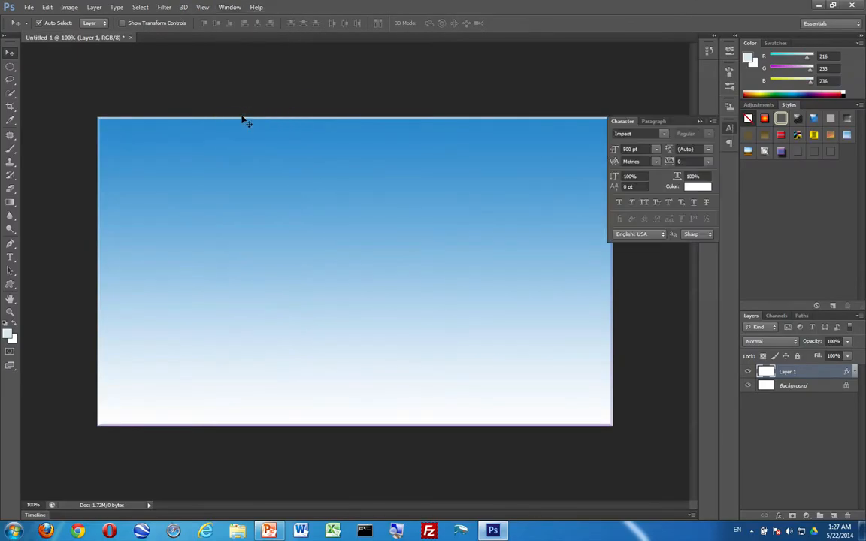
{"action": "left_click", "coordinate": [707, 150]}
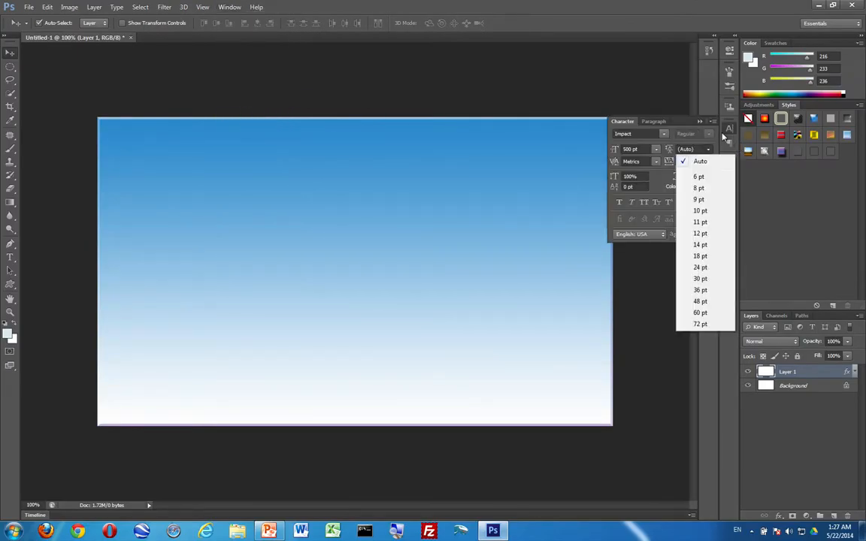
{"action": "left_click", "coordinate": [693, 160]}
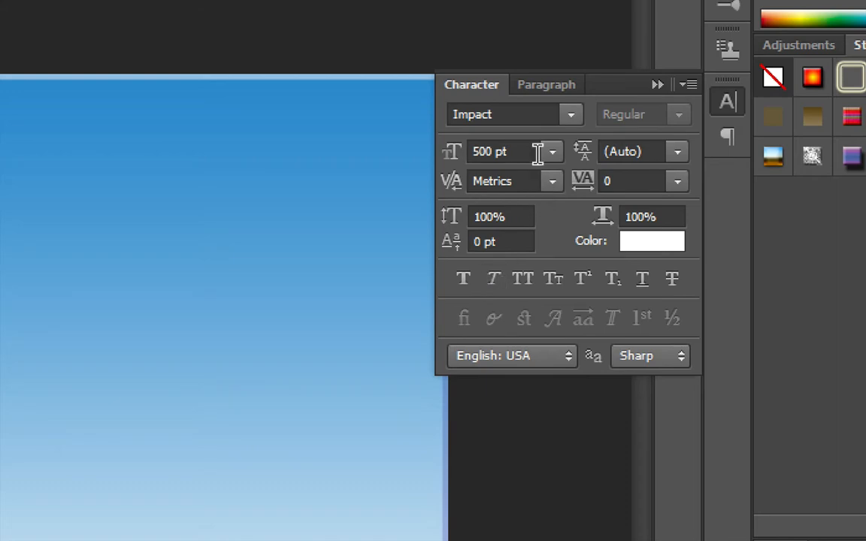
{"action": "left_click", "coordinate": [493, 115]}
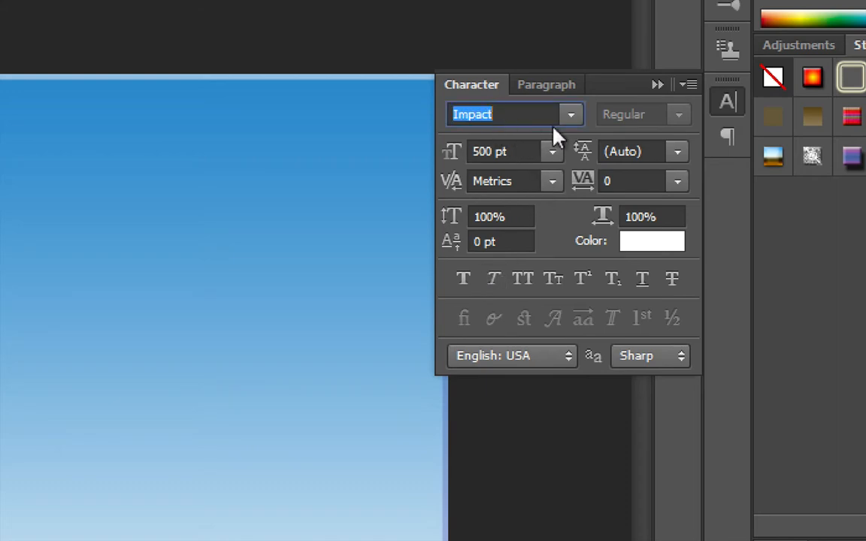
{"action": "left_click", "coordinate": [570, 115]}
{"action": "scroll", "coordinate": [560, 256], "scroll_direction": "up", "scroll_amount": 4}
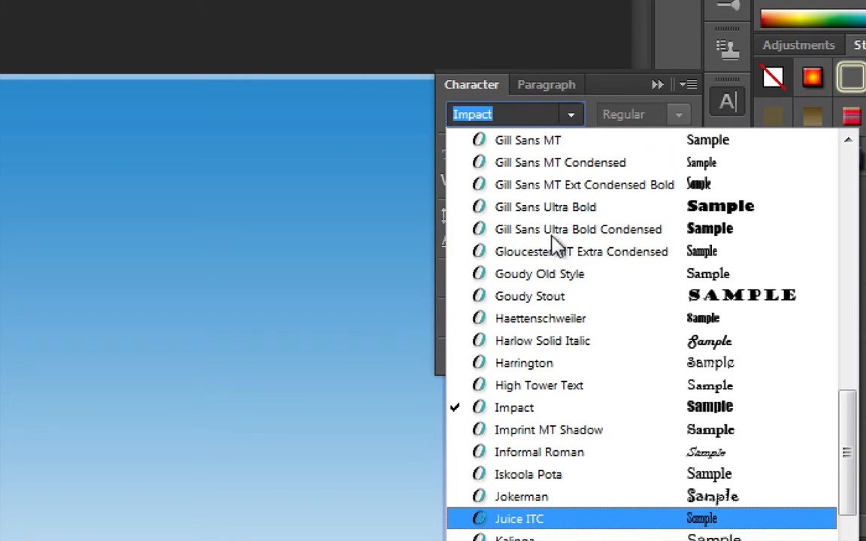
{"action": "type", "text": "Imp"}
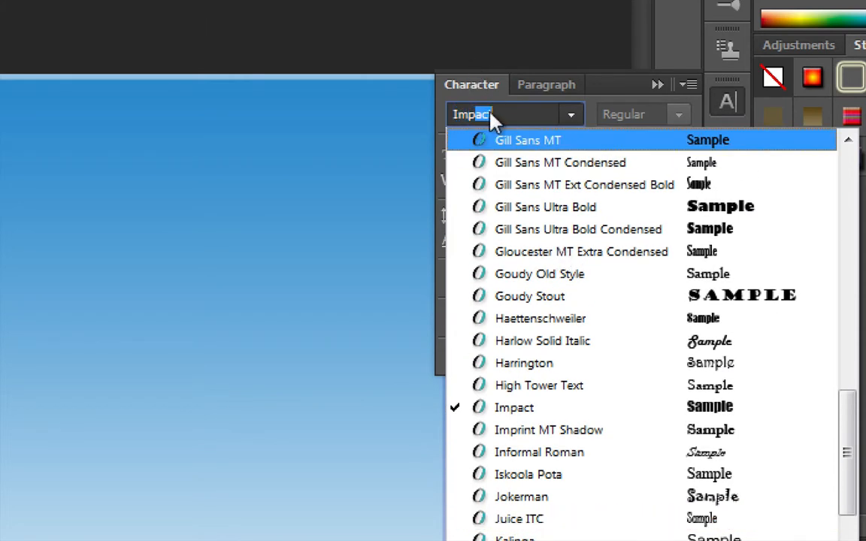
{"action": "left_click", "coordinate": [514, 407]}
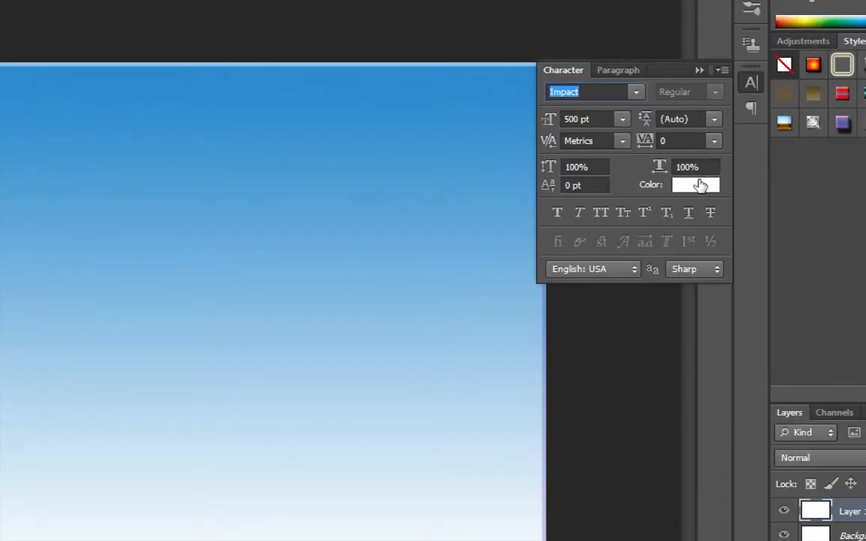
Set the text colour to white and the font size to 500 pt.
{"action": "left_click", "coordinate": [696, 192]}
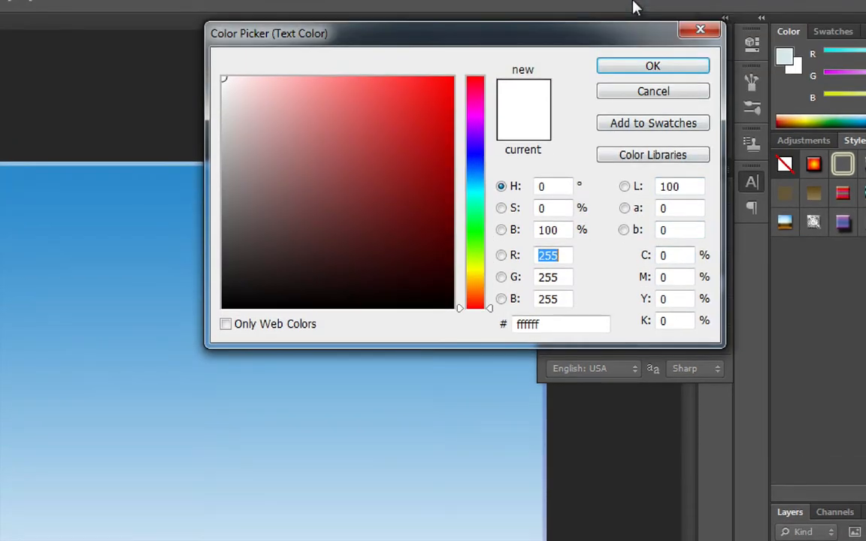
{"action": "left_click_drag", "start_coordinate": [384, 89], "coordinate": [321, 209]}
{"action": "left_click_drag", "start_coordinate": [236, 105], "coordinate": [197, 45]}
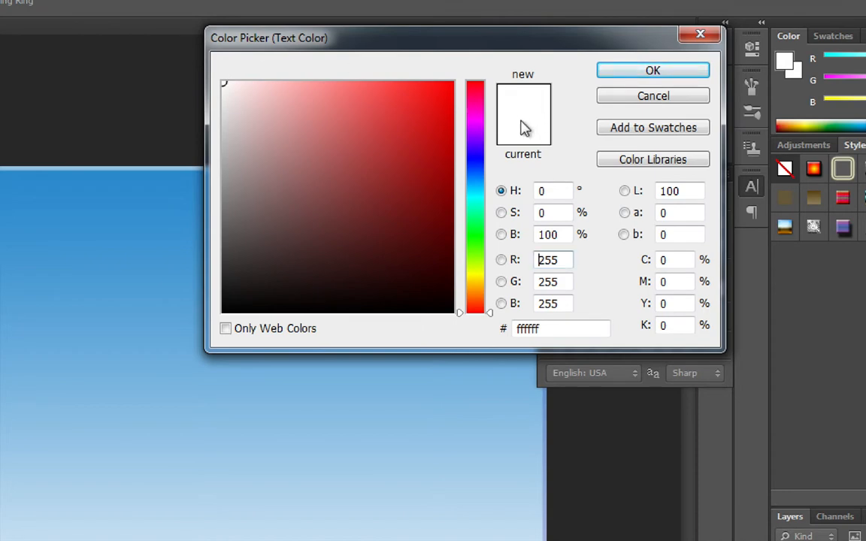
{"action": "left_click", "coordinate": [636, 73]}
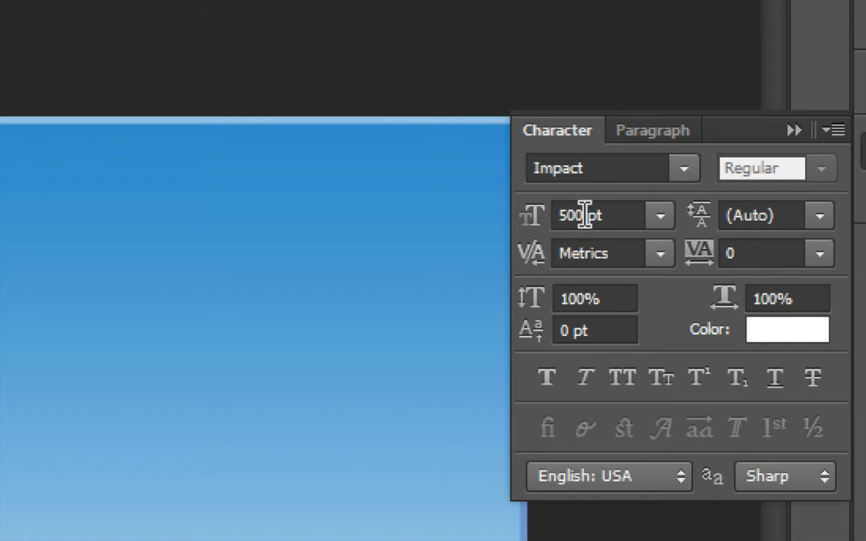
{"action": "left_click_drag", "start_coordinate": [582, 214], "coordinate": [551, 214]}
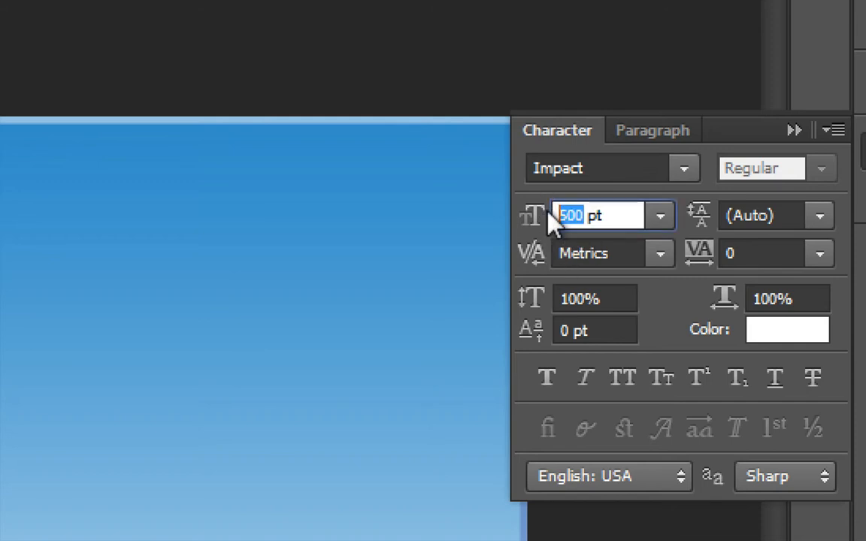
{"action": "type", "text": "500"}
{"action": "key", "text": "Return"}
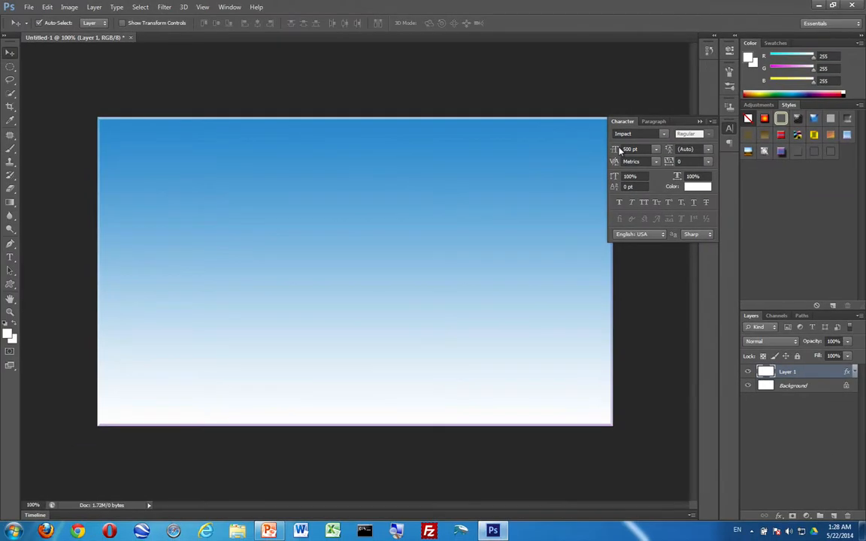
Draw a wide paragraph text box across the canvas, type LCJ, and resize it to fit.
{"action": "left_click", "coordinate": [730, 129]}
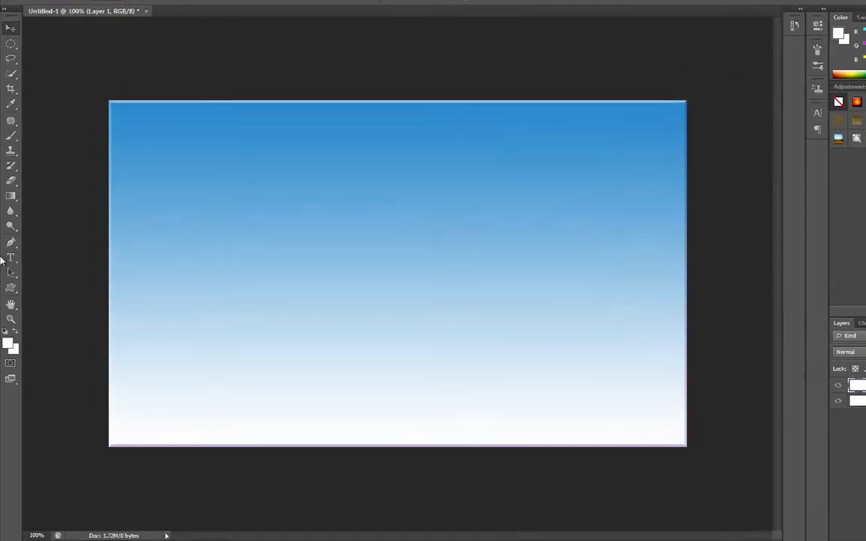
{"action": "left_click", "coordinate": [11, 258]}
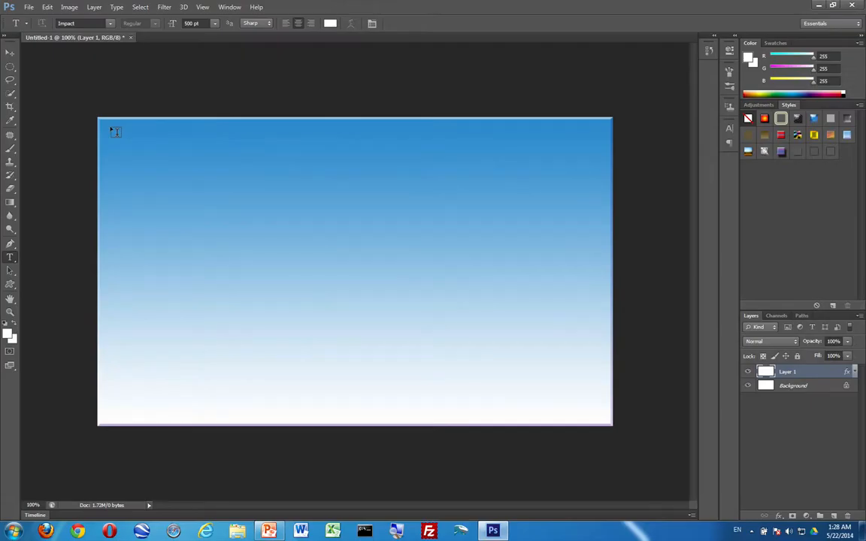
{"action": "left_click_drag", "start_coordinate": [112, 129], "coordinate": [606, 361]}
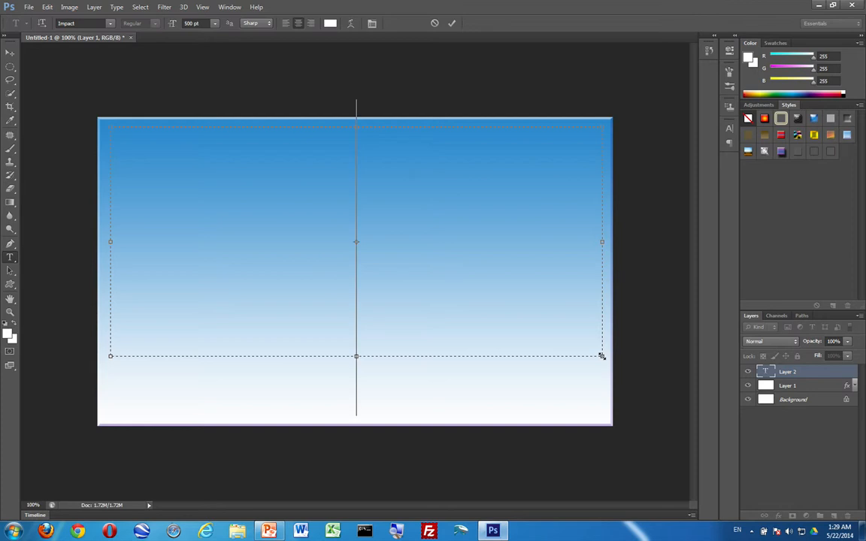
{"action": "type", "text": "LC"}
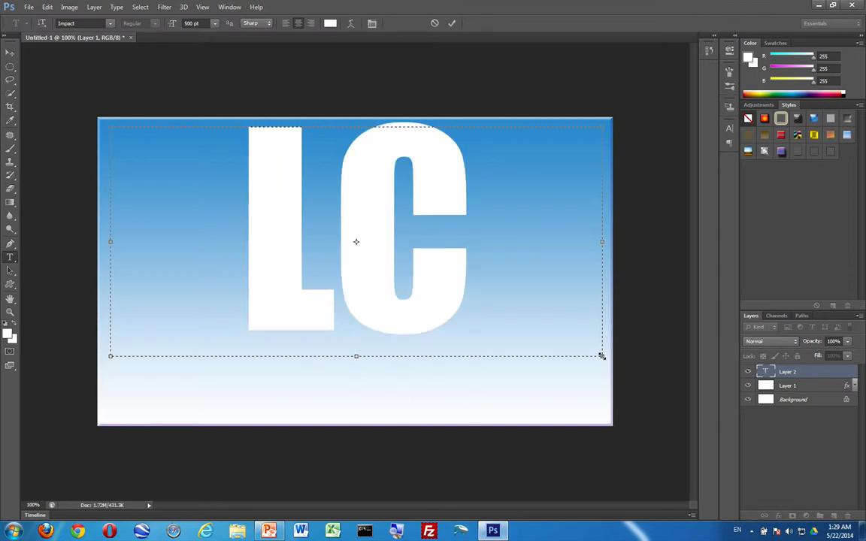
{"action": "type", "text": "J"}
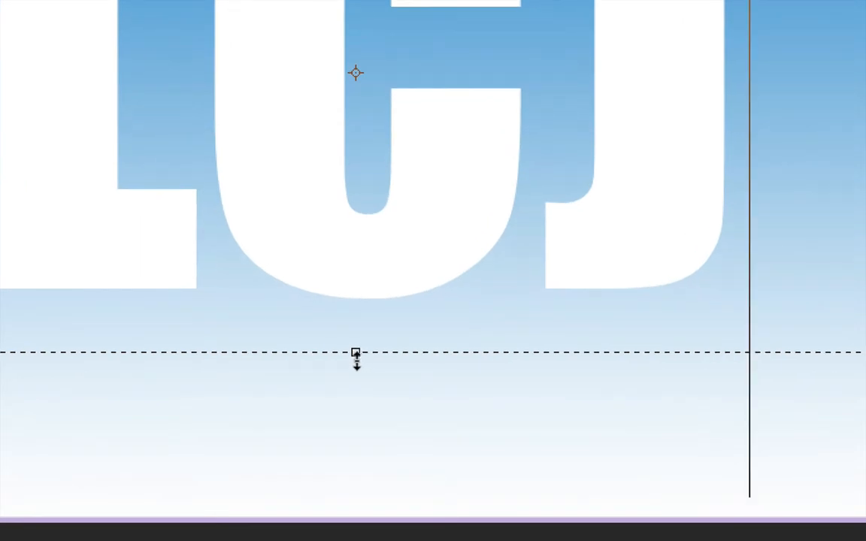
{"action": "left_click_drag", "start_coordinate": [357, 355], "coordinate": [354, 280]}
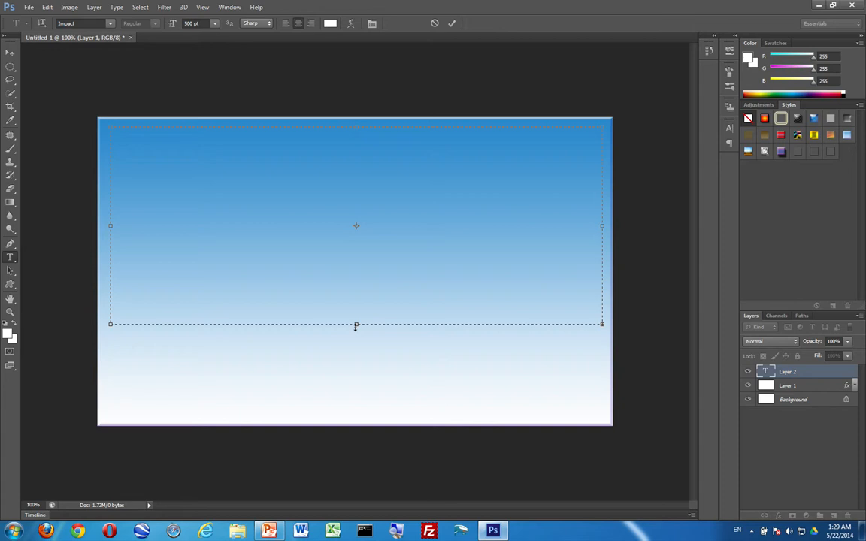
{"action": "left_click_drag", "start_coordinate": [356, 326], "coordinate": [357, 358]}
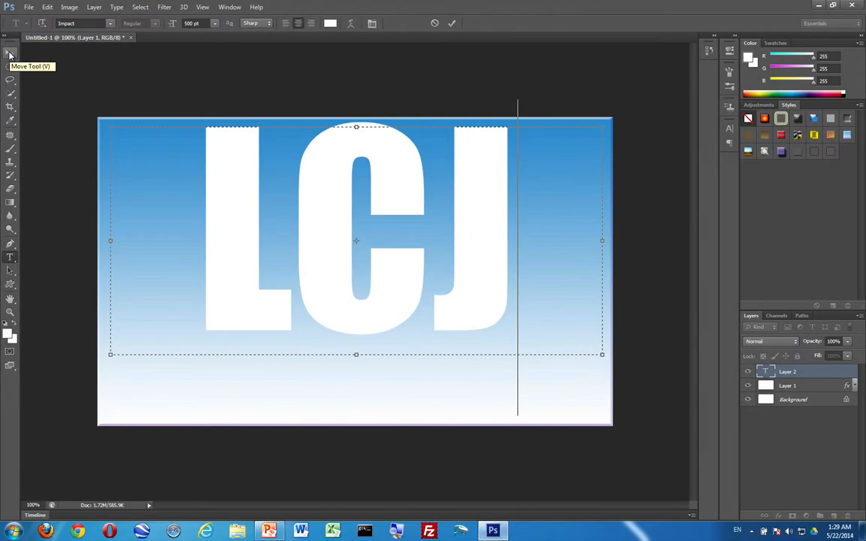
Commit the LCJ text with the Move tool and nudge it slightly down.
{"action": "left_click", "coordinate": [32, 73]}
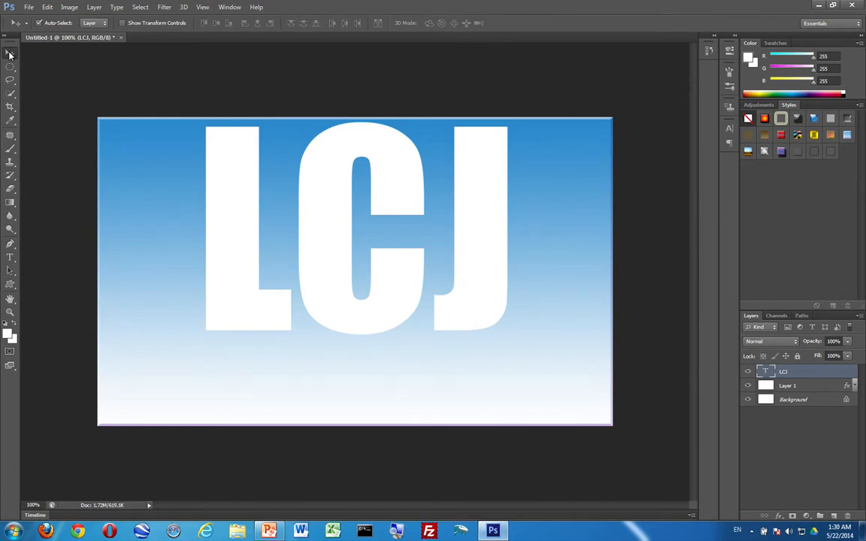
{"action": "mouse_move", "coordinate": [359, 192]}
{"action": "left_mouse_down"}
{"action": "mouse_move", "coordinate": [359, 228]}
{"action": "mouse_move", "coordinate": [389, 238]}
{"action": "mouse_move", "coordinate": [361, 201]}
{"action": "left_mouse_up"}
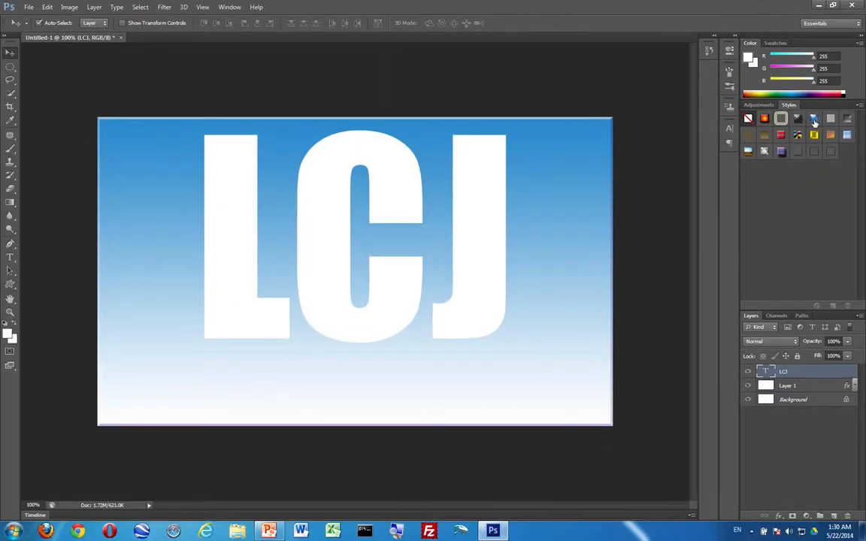
{"action": "left_click", "coordinate": [676, 147]}
{"action": "left_click", "coordinate": [809, 118]}
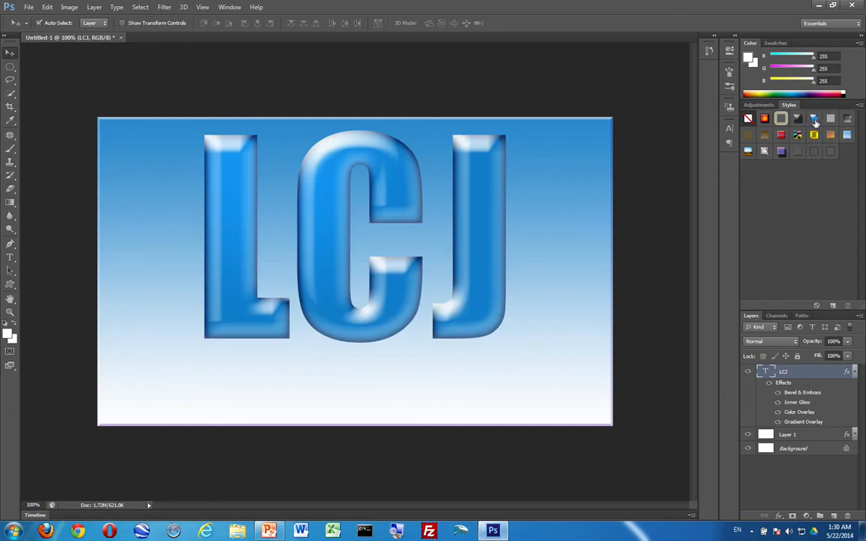
{"action": "left_click", "coordinate": [749, 118]}
{"action": "left_click", "coordinate": [814, 135]}
{"action": "left_click", "coordinate": [798, 136]}
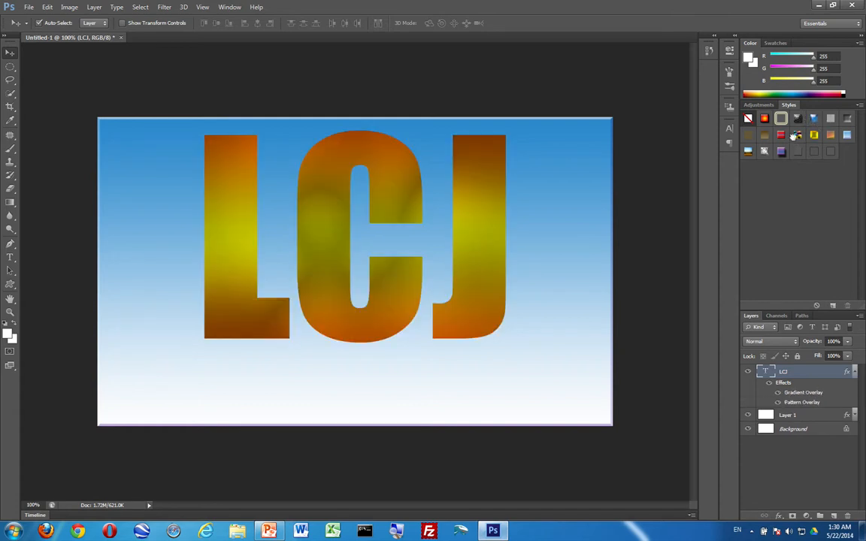
{"action": "left_click", "coordinate": [767, 136]}
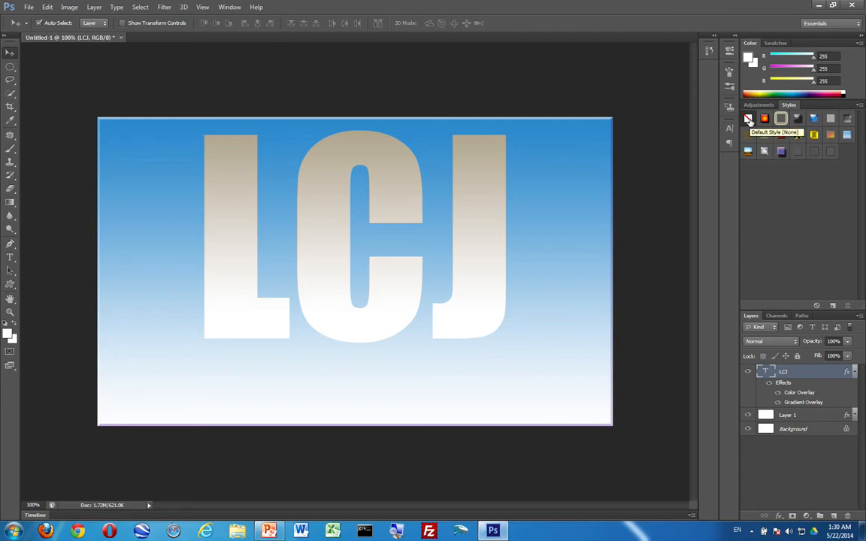
{"action": "left_click", "coordinate": [749, 120]}
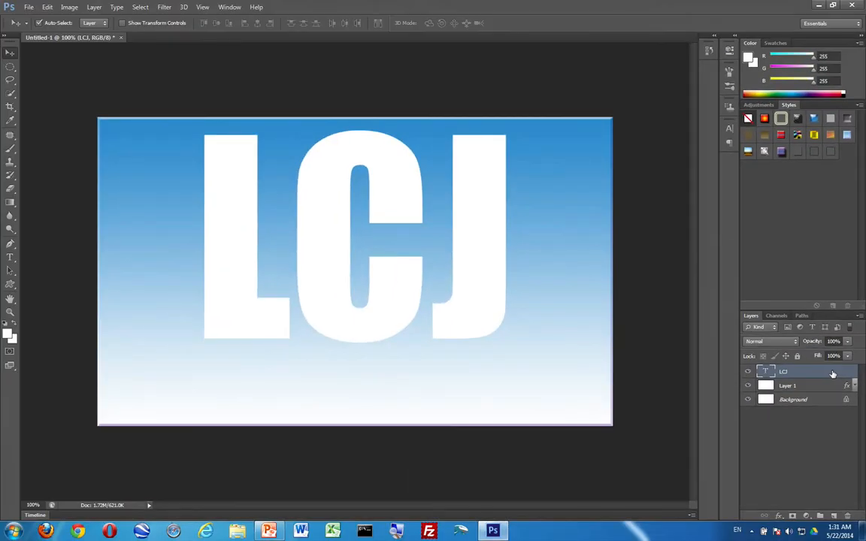
{"action": "double_click", "coordinate": [832, 374]}
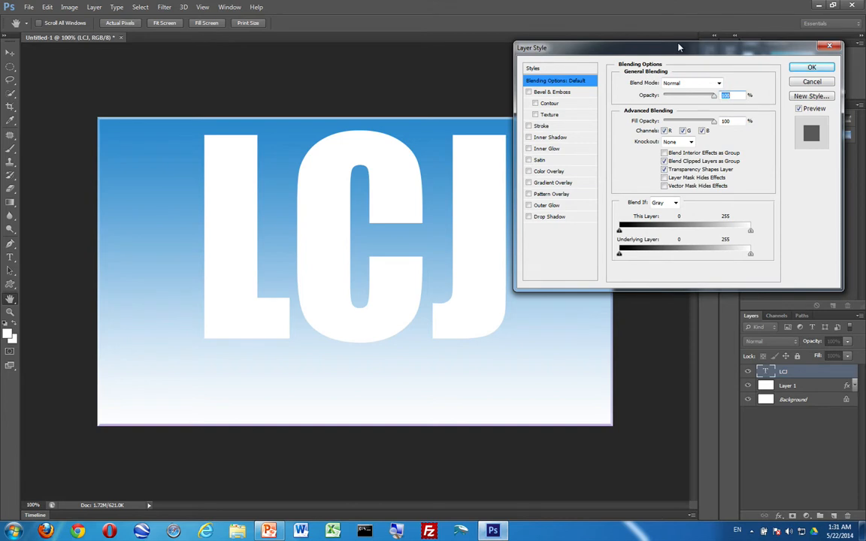
In Layer Style, switch on Bevel & Emboss for LCJ and display its settings.
{"action": "left_click_drag", "start_coordinate": [678, 47], "coordinate": [685, 114]}
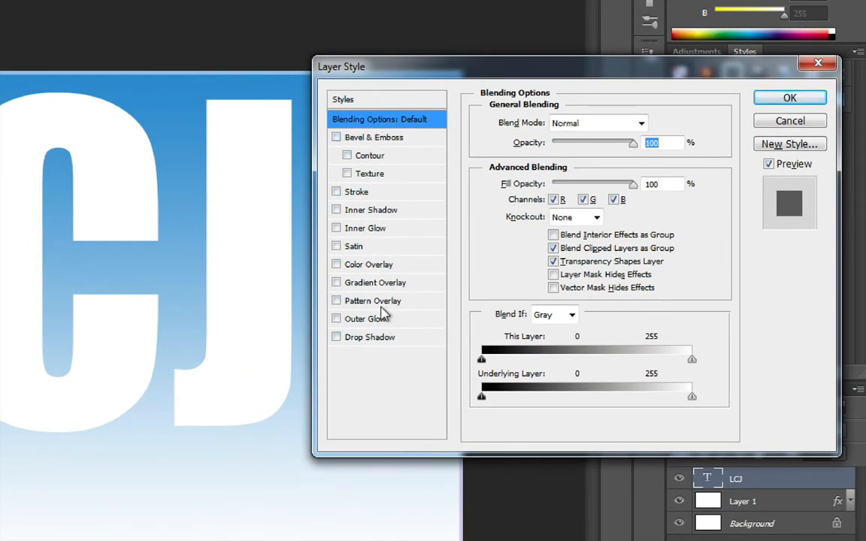
{"action": "left_click", "coordinate": [395, 140]}
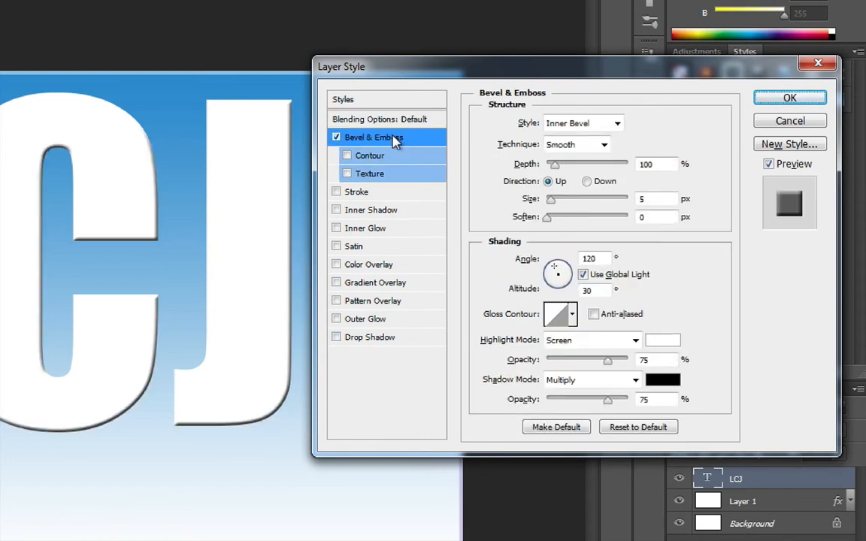
{"action": "left_click", "coordinate": [389, 157]}
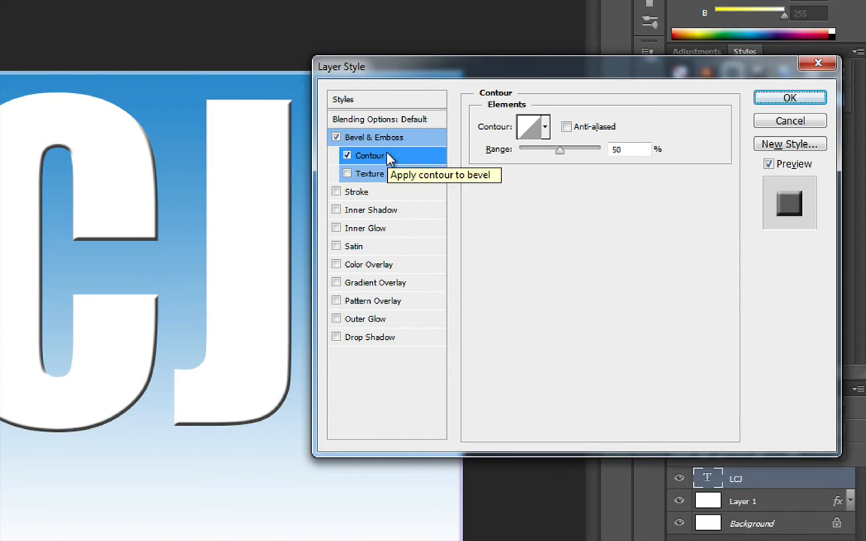
{"action": "left_click", "coordinate": [348, 157]}
{"action": "left_click", "coordinate": [337, 139]}
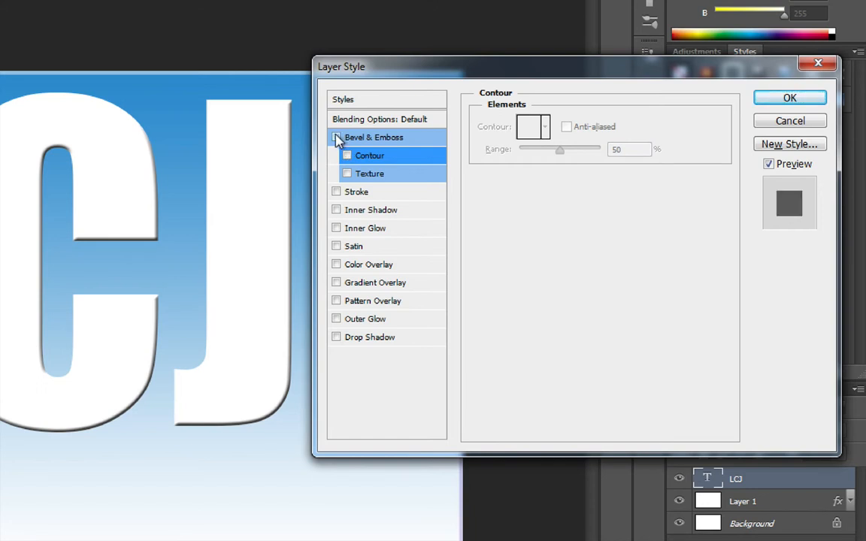
{"action": "left_click", "coordinate": [373, 122]}
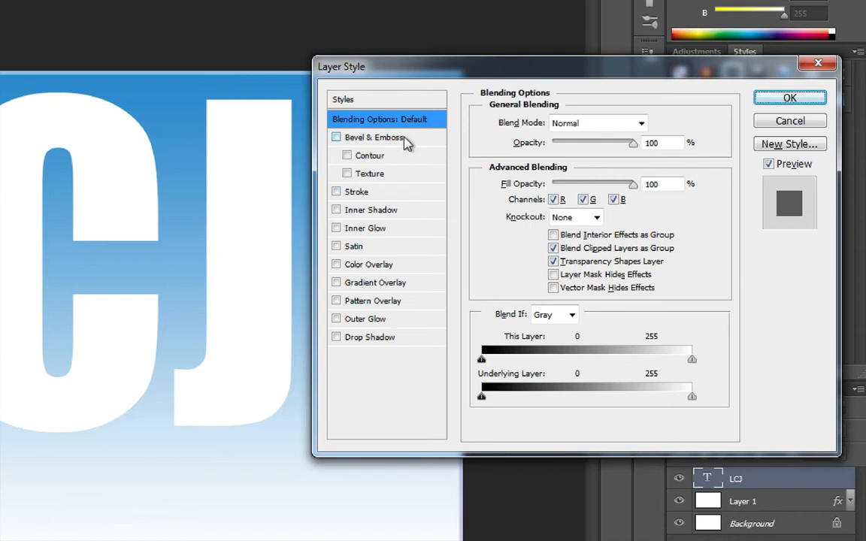
{"action": "left_click", "coordinate": [337, 139]}
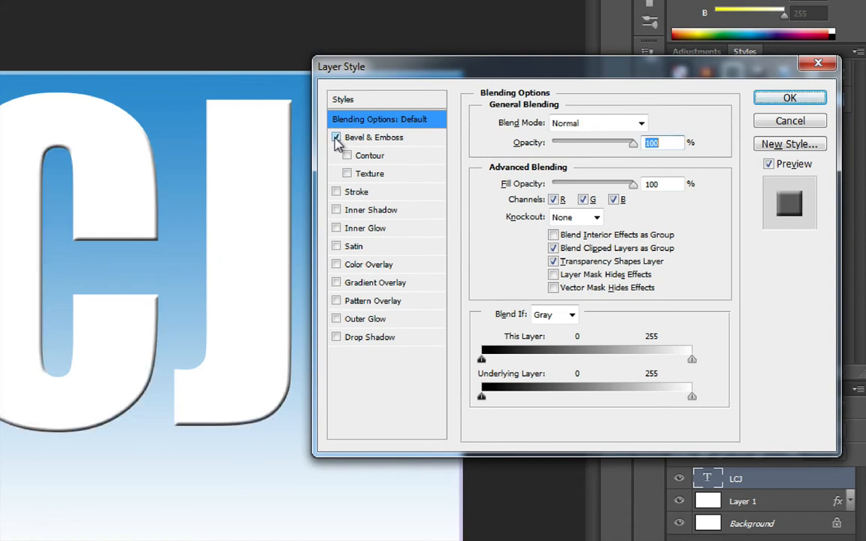
{"action": "left_click", "coordinate": [394, 142]}
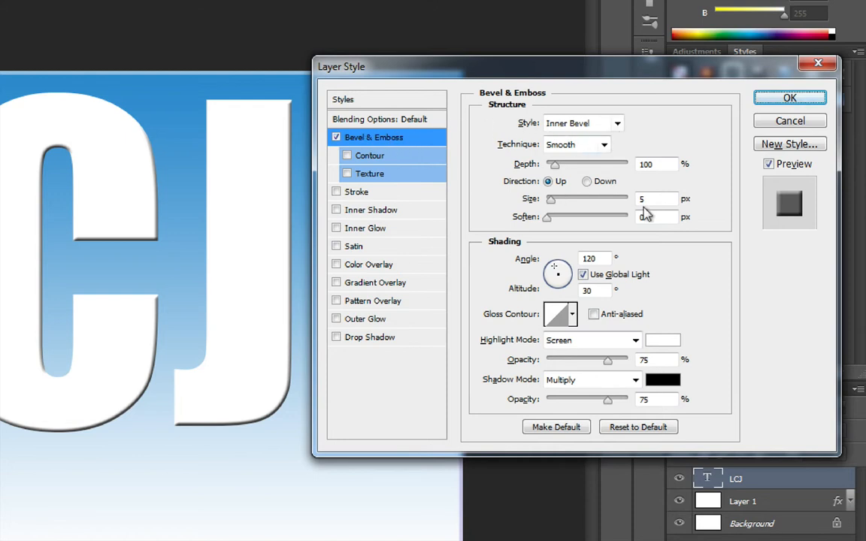
Set the bevel to Chisel Hard, 15 px size, 5 px soften, and enable Contour.
{"action": "left_click", "coordinate": [606, 146]}
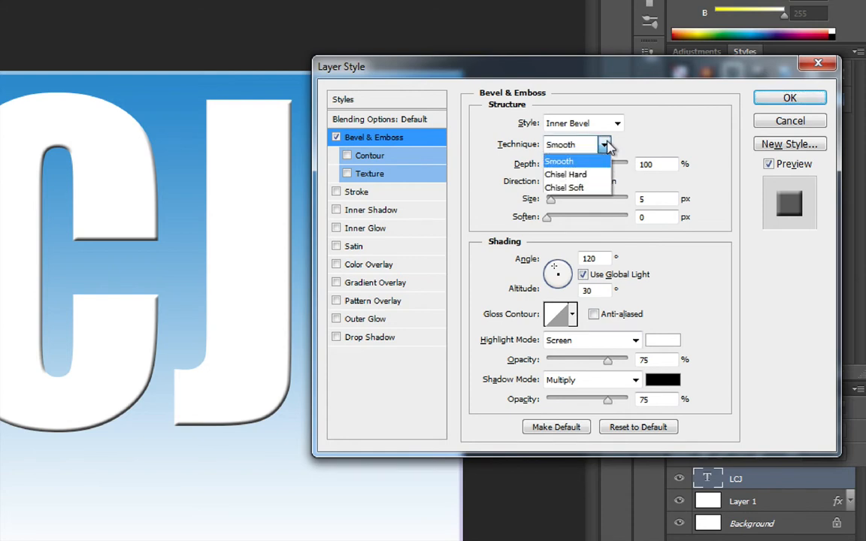
{"action": "left_click", "coordinate": [599, 175]}
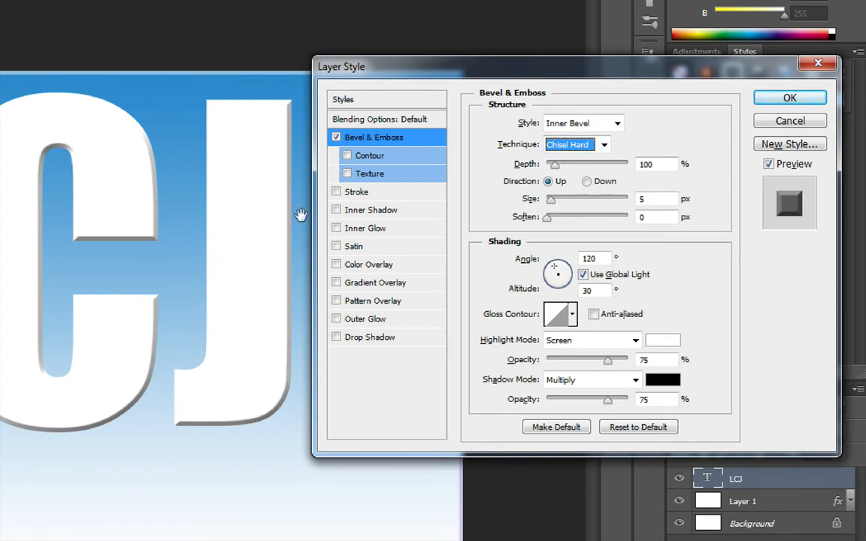
{"action": "left_click", "coordinate": [640, 200]}
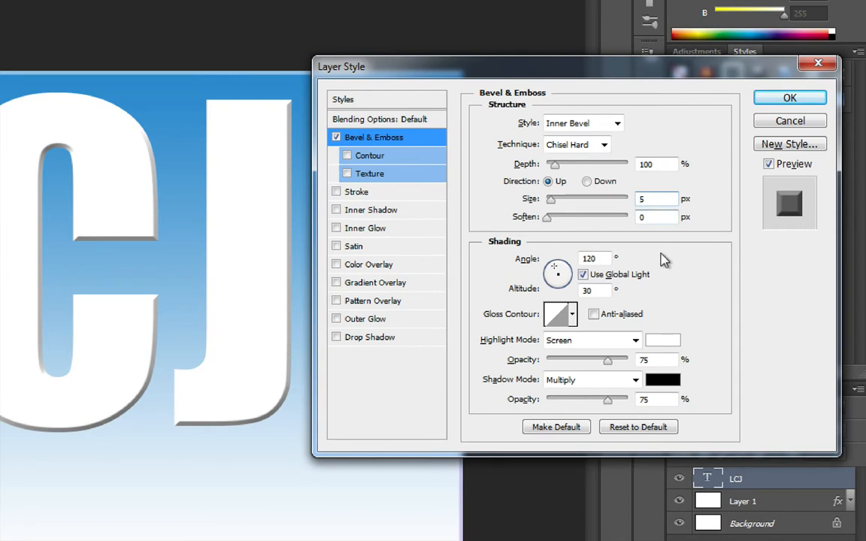
{"action": "type", "text": "1"}
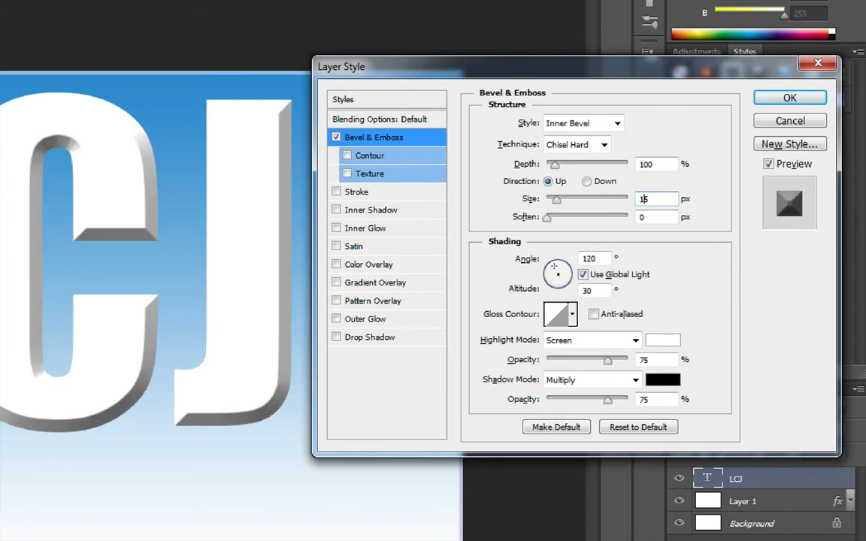
{"action": "left_click", "coordinate": [641, 217]}
{"action": "type", "text": "5"}
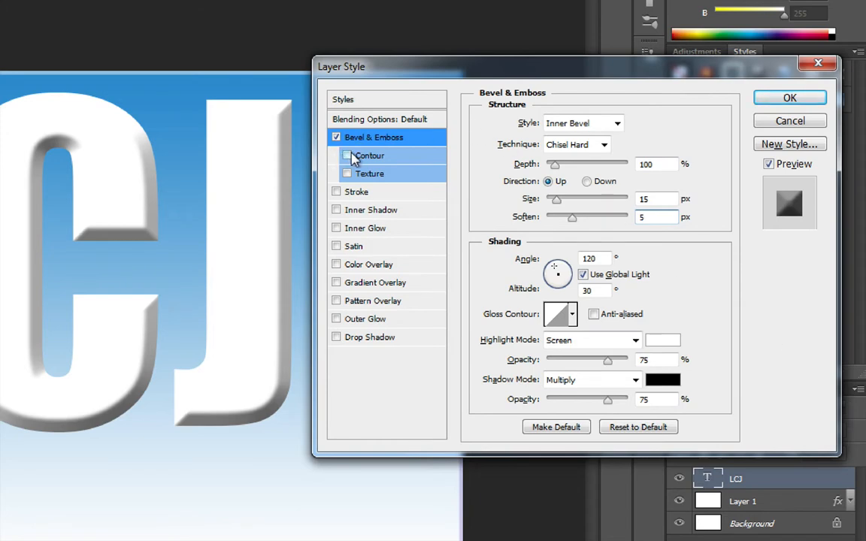
{"action": "left_click", "coordinate": [395, 157]}
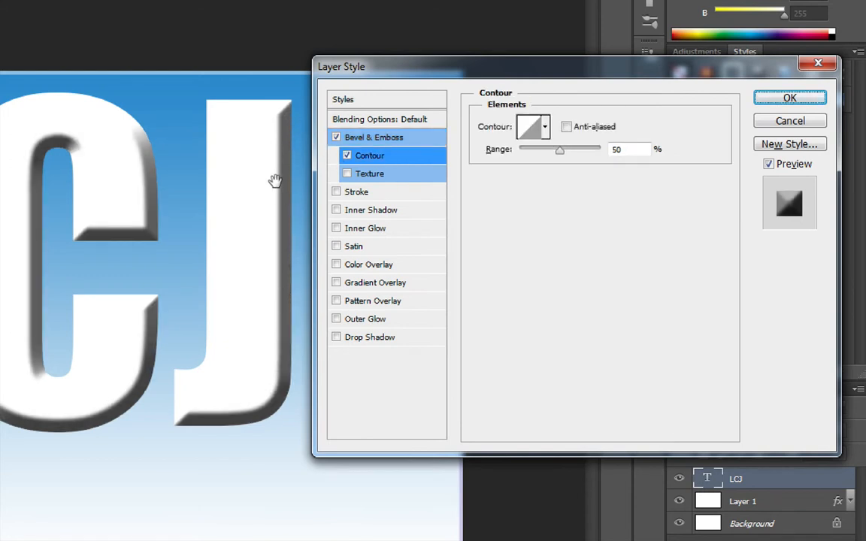
Try several contour presets, pick the first-row valley shape, and raise Range to 50%.
{"action": "left_click", "coordinate": [546, 129]}
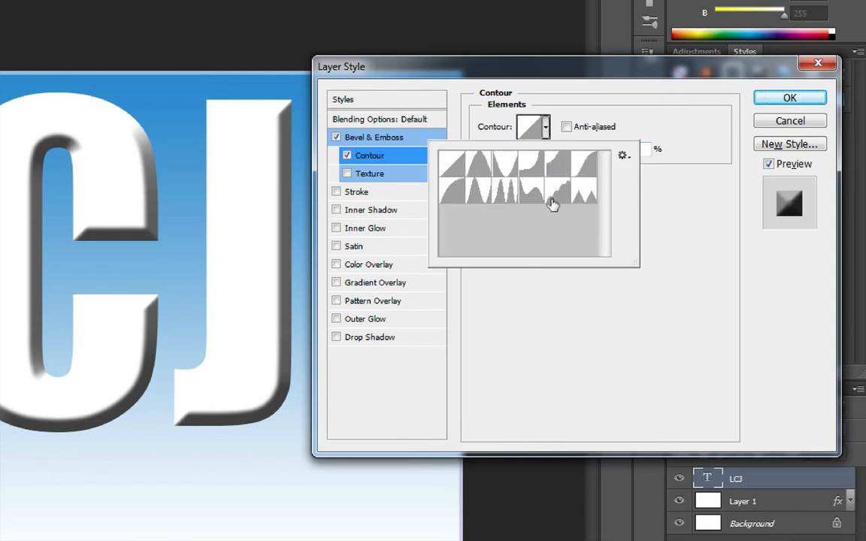
{"action": "left_click", "coordinate": [479, 174]}
{"action": "left_click", "coordinate": [507, 167]}
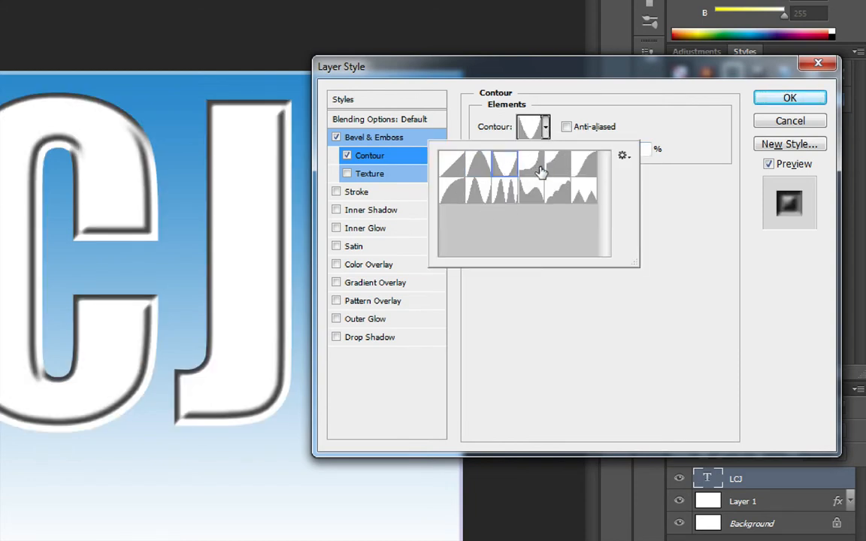
{"action": "left_click", "coordinate": [538, 169]}
{"action": "left_click", "coordinate": [562, 172]}
{"action": "left_click", "coordinate": [585, 171]}
{"action": "left_click", "coordinate": [583, 193]}
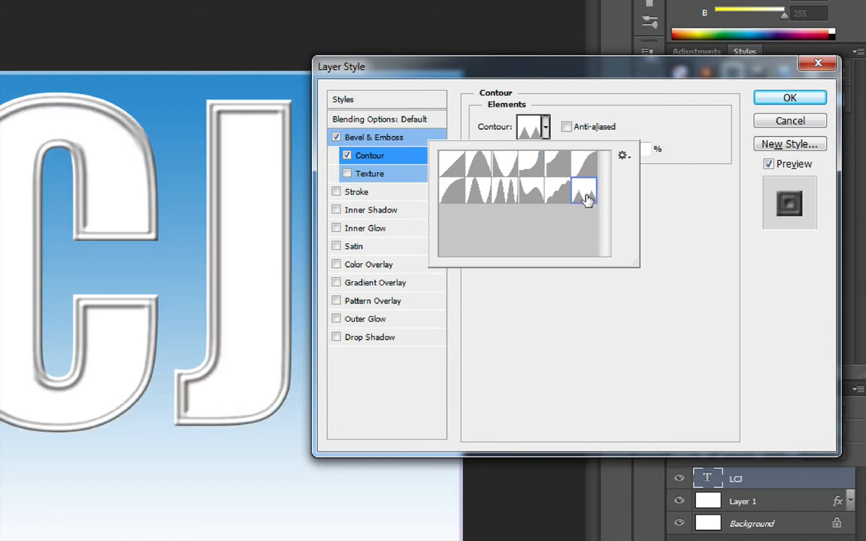
{"action": "left_click", "coordinate": [559, 197]}
{"action": "left_click", "coordinate": [534, 195]}
{"action": "left_click", "coordinate": [507, 191]}
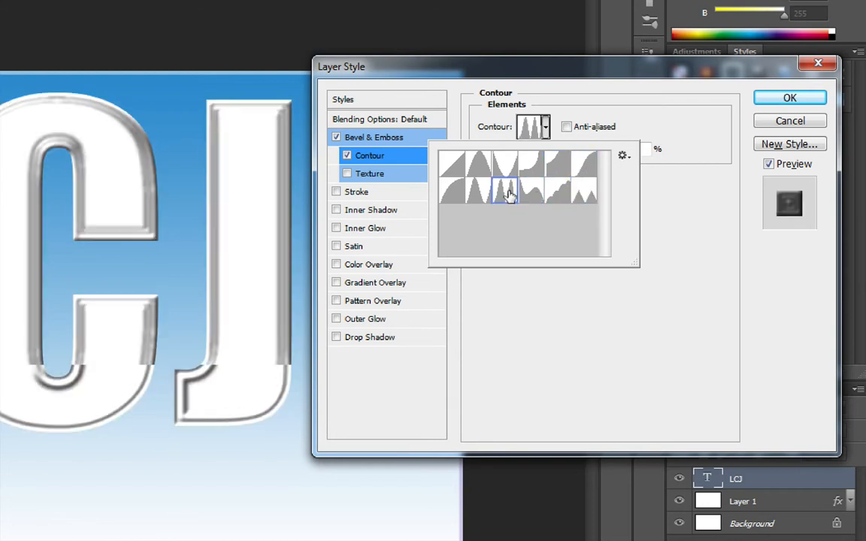
{"action": "left_click", "coordinate": [506, 168]}
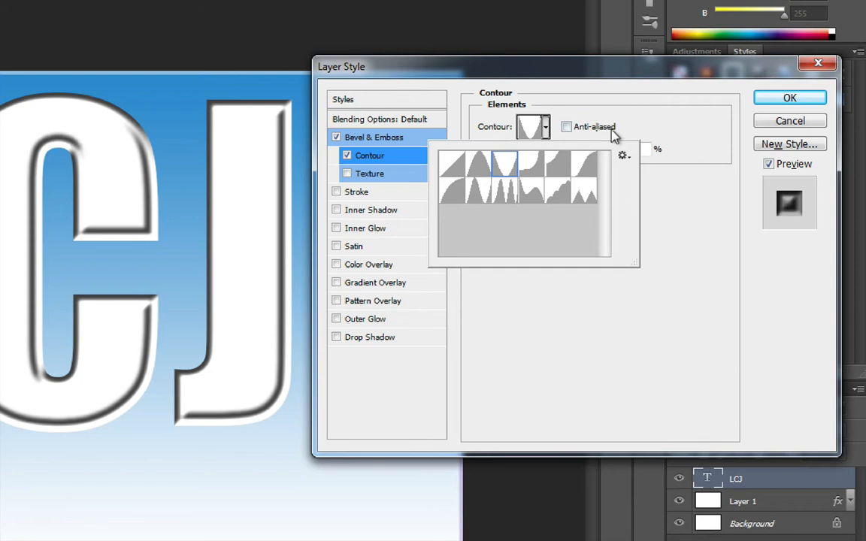
{"action": "left_click", "coordinate": [701, 147]}
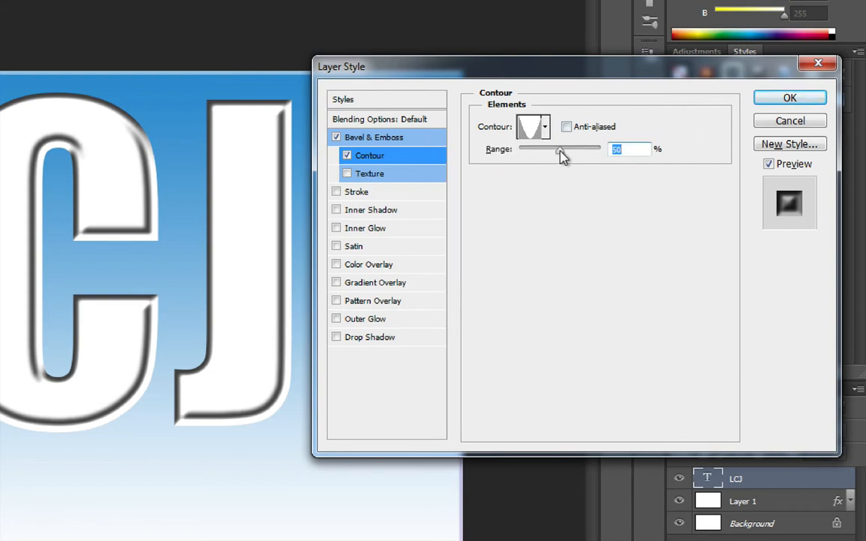
{"action": "left_click_drag", "start_coordinate": [562, 156], "coordinate": [570, 157]}
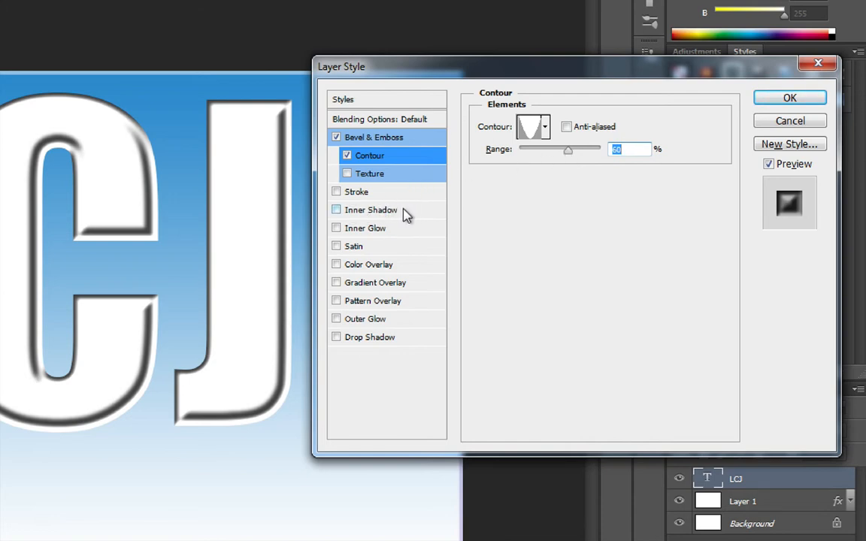
Add an Inner Shadow with 15 px distance, 15 px size and a double-peaked contour.
{"action": "left_click", "coordinate": [377, 216]}
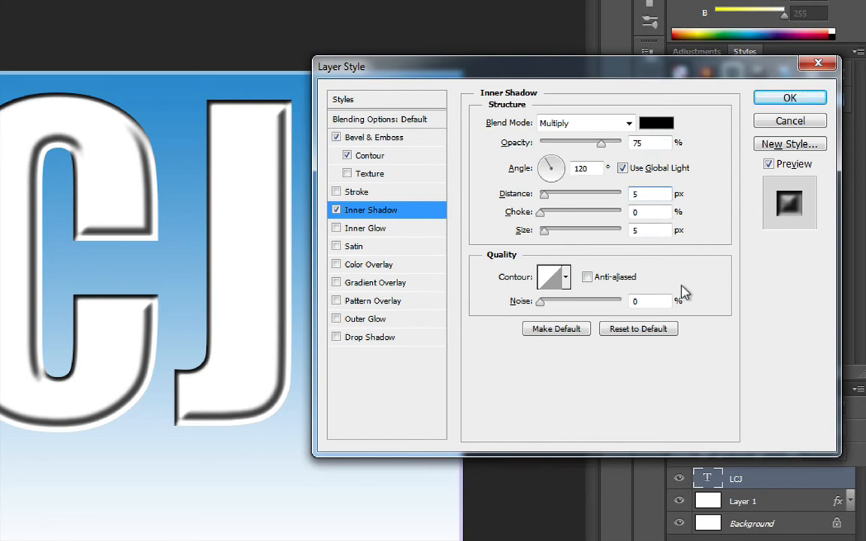
{"action": "key", "text": "shift+Up"}
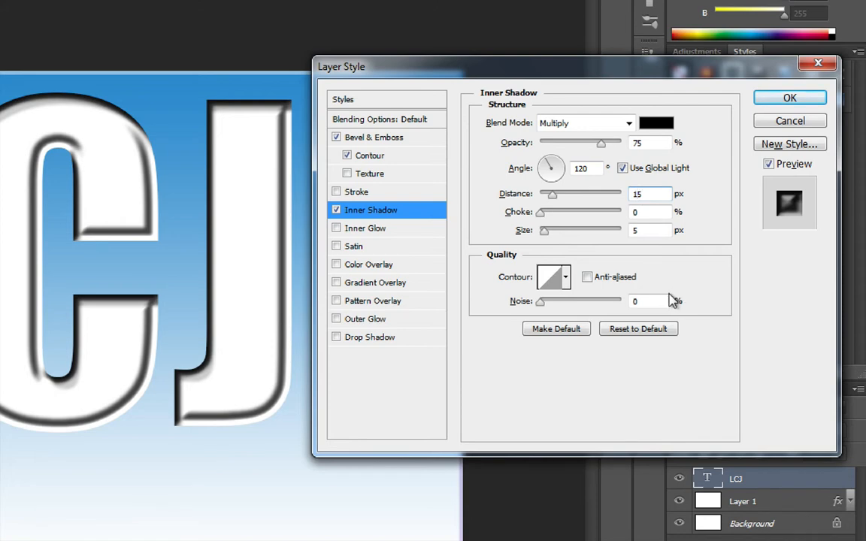
{"action": "left_click", "coordinate": [633, 230]}
{"action": "key", "text": "shift+Up"}
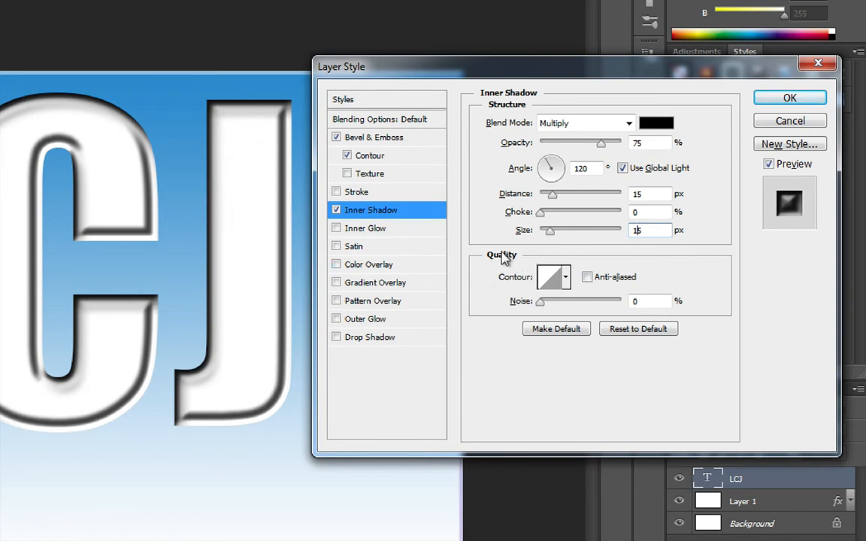
{"action": "left_click", "coordinate": [568, 279]}
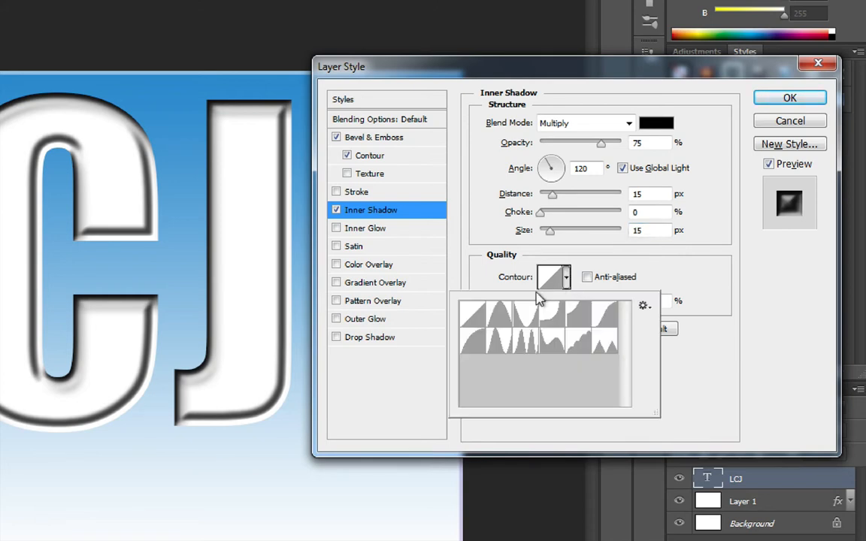
{"action": "left_click", "coordinate": [525, 344]}
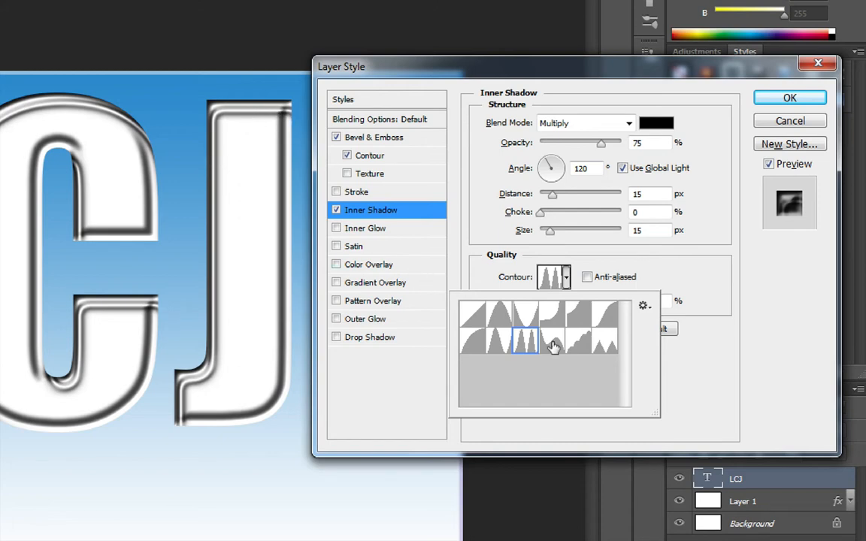
{"action": "left_click", "coordinate": [713, 304]}
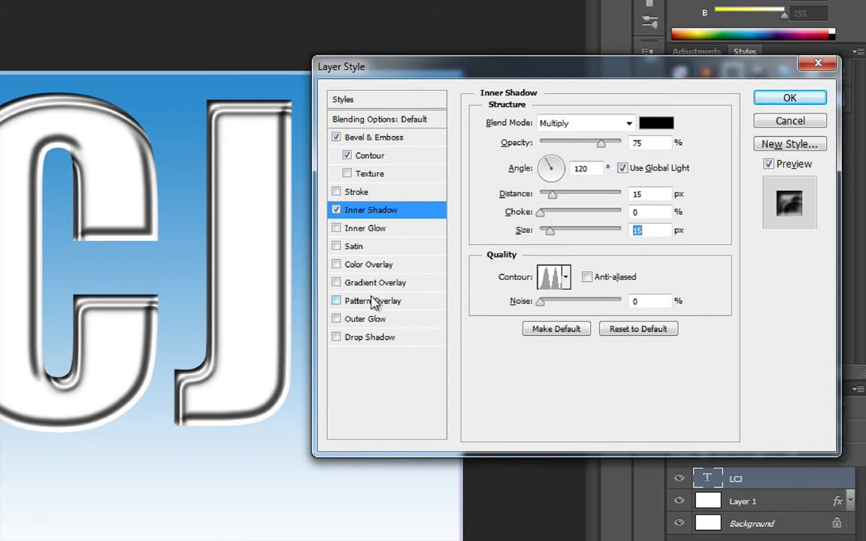
Add an inverted Satin to the LCJ letters at -169° angle, 50 px distance and 20 px size.
{"action": "left_click", "coordinate": [378, 252]}
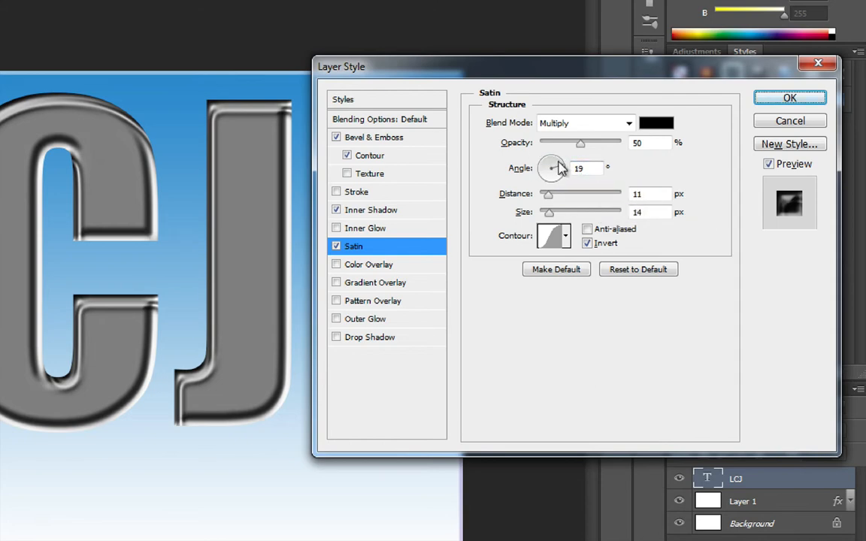
{"action": "left_click_drag", "start_coordinate": [560, 169], "coordinate": [534, 178]}
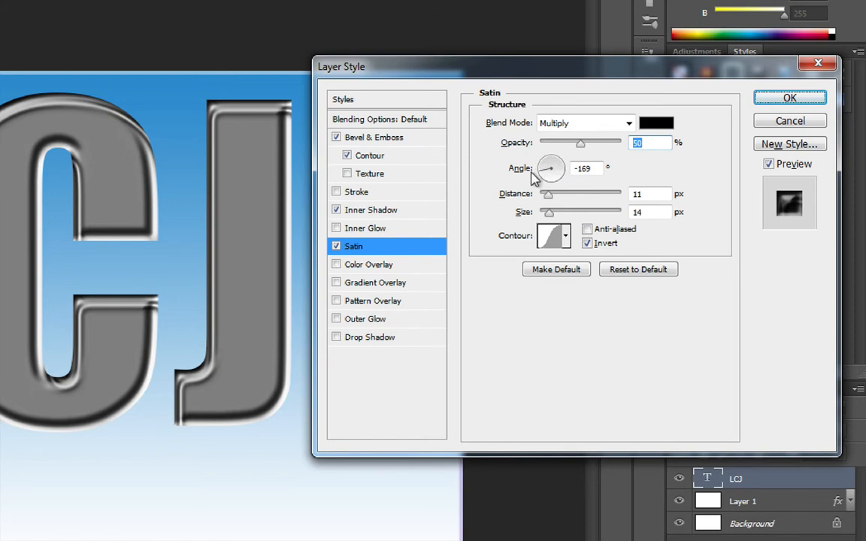
{"action": "key", "text": "Tab"}
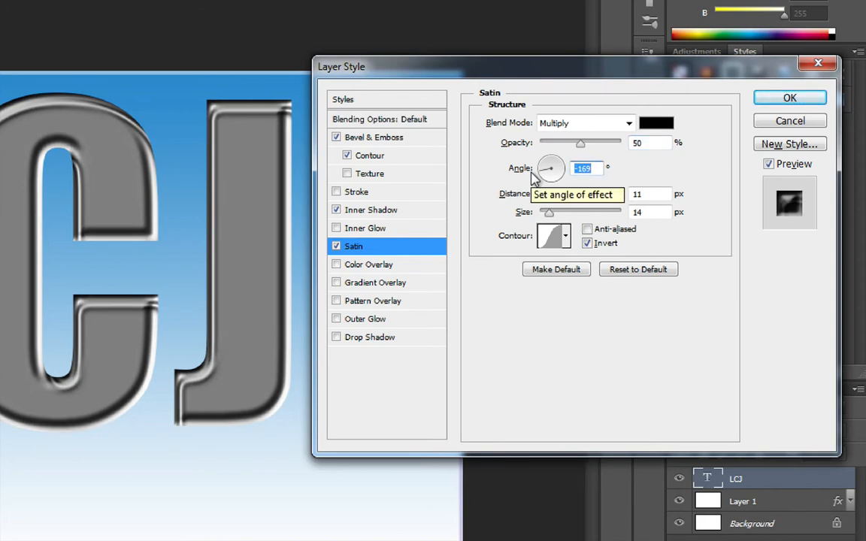
{"action": "key", "text": "Tab"}
{"action": "type", "text": "15"}
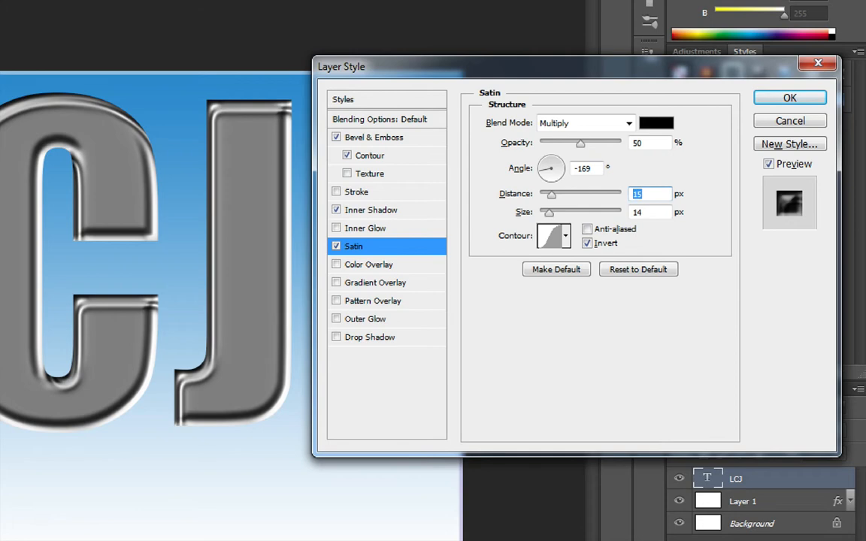
{"action": "type", "text": "50"}
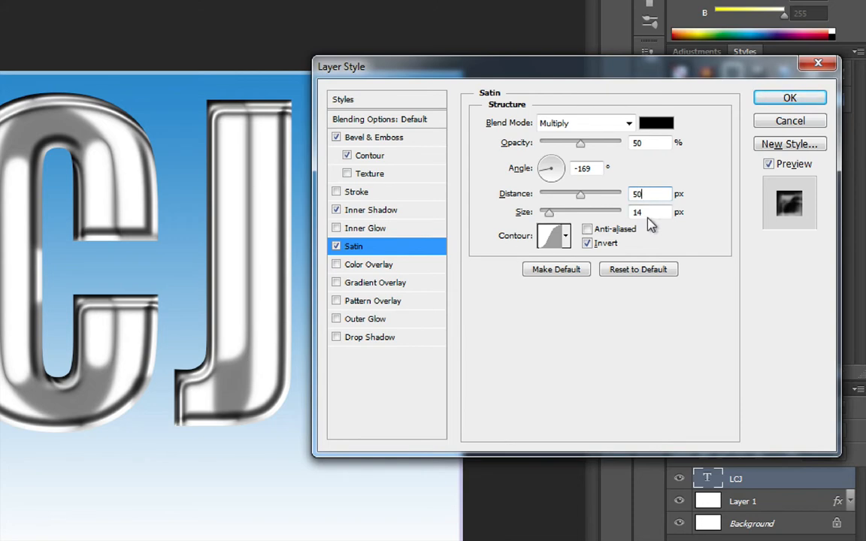
{"action": "key", "text": "Tab"}
{"action": "type", "text": "20"}
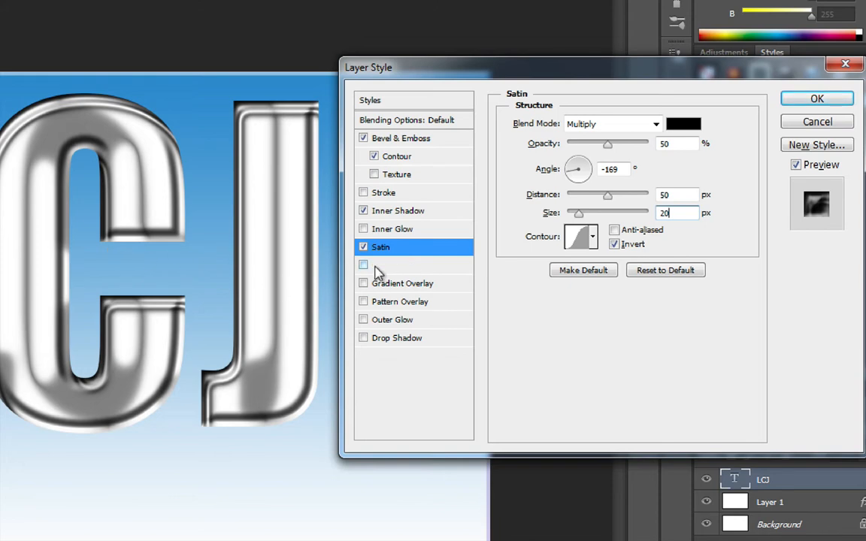
Add a Drop Shadow to the LCJ letters with 15 px distance and 25 px size.
{"action": "left_click", "coordinate": [392, 343]}
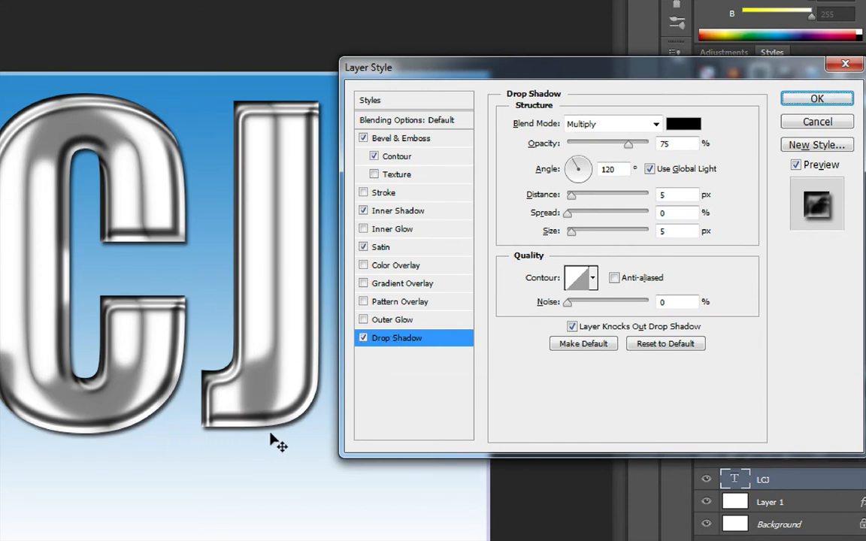
{"action": "left_click", "coordinate": [661, 195]}
{"action": "type", "text": "1"}
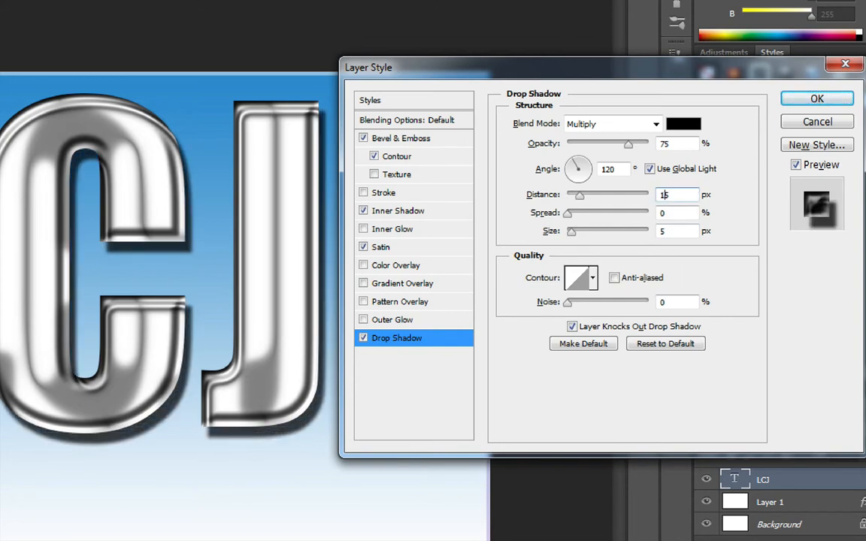
{"action": "left_click", "coordinate": [673, 231]}
{"action": "type", "text": "2"}
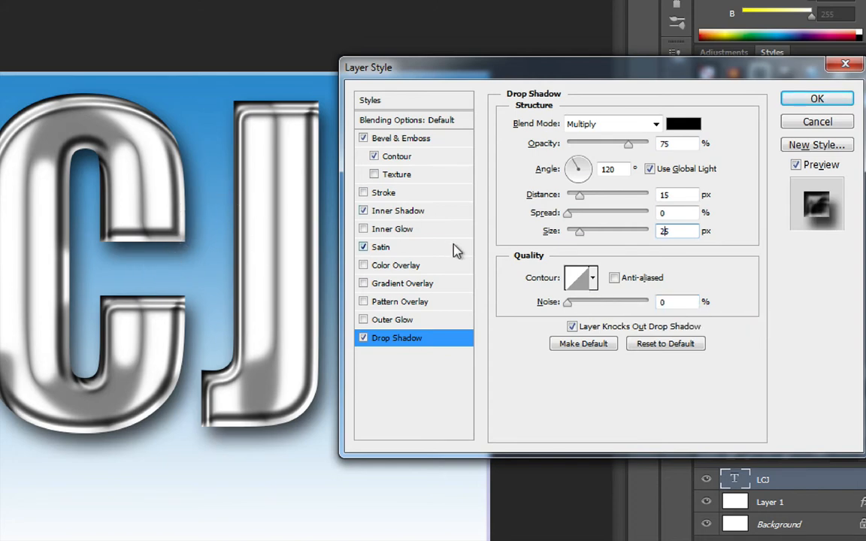
Review the Bevel & Emboss, Contour, Inner Shadow and Satin settings, ending back on Drop Shadow.
{"action": "left_click", "coordinate": [436, 138]}
{"action": "left_click", "coordinate": [439, 159]}
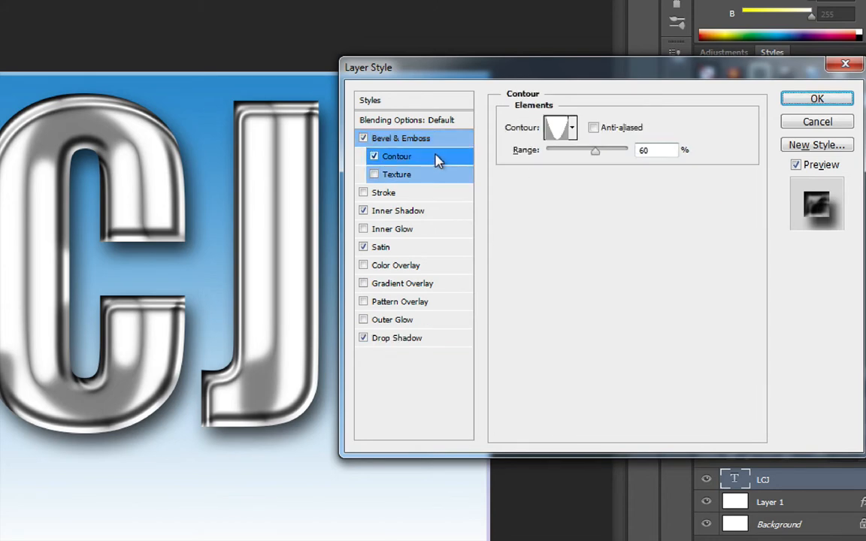
{"action": "left_click", "coordinate": [414, 212]}
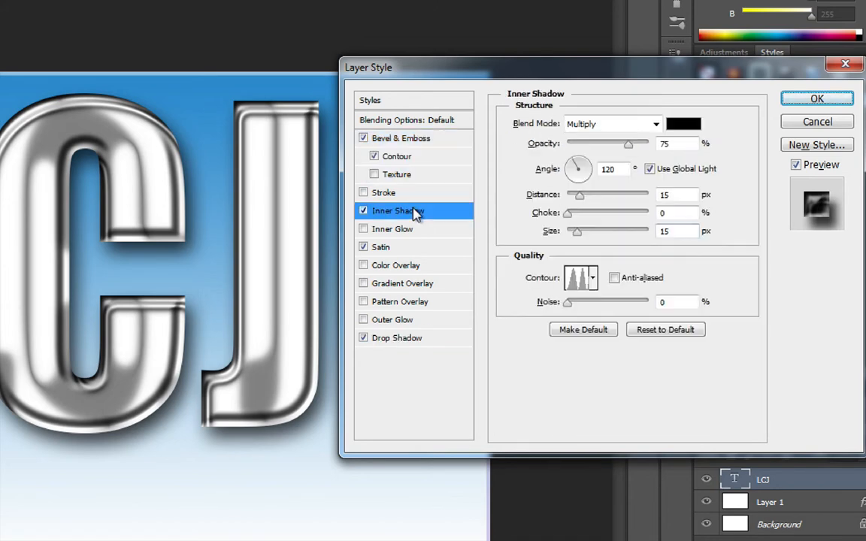
{"action": "left_click", "coordinate": [411, 249]}
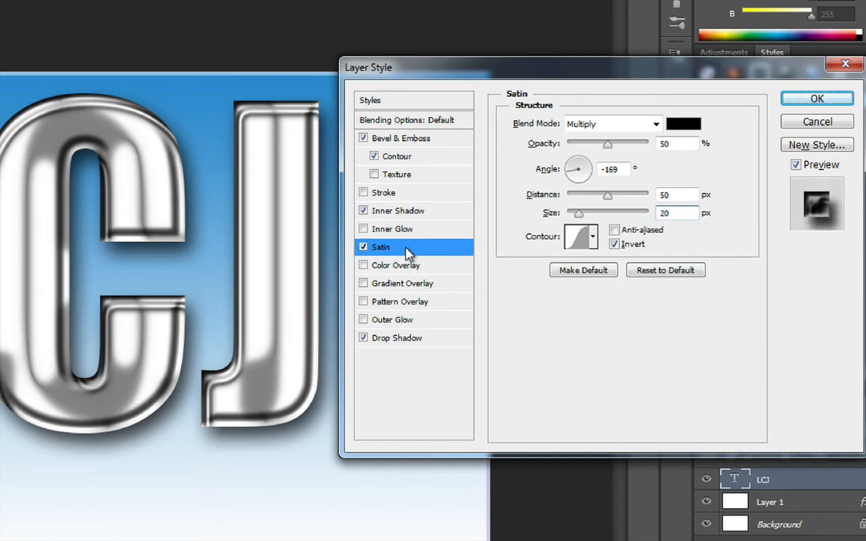
{"action": "left_click", "coordinate": [410, 344]}
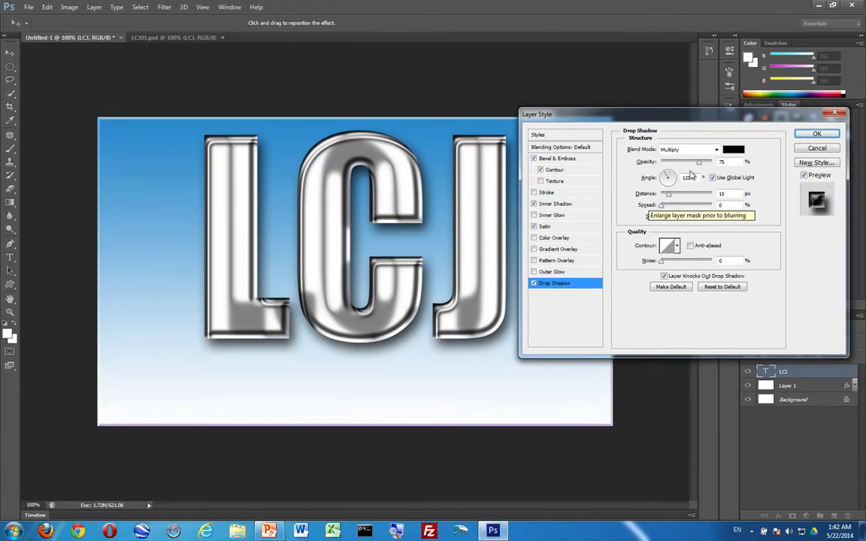
Apply the four chrome effects to LCJ and switch to the Horizontal Type tool.
{"action": "left_click", "coordinate": [816, 134]}
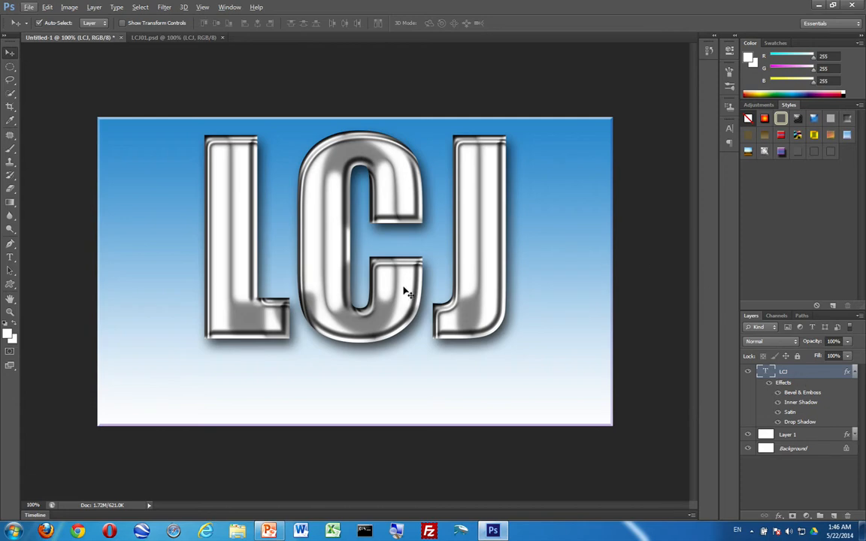
{"action": "left_click", "coordinate": [9, 257]}
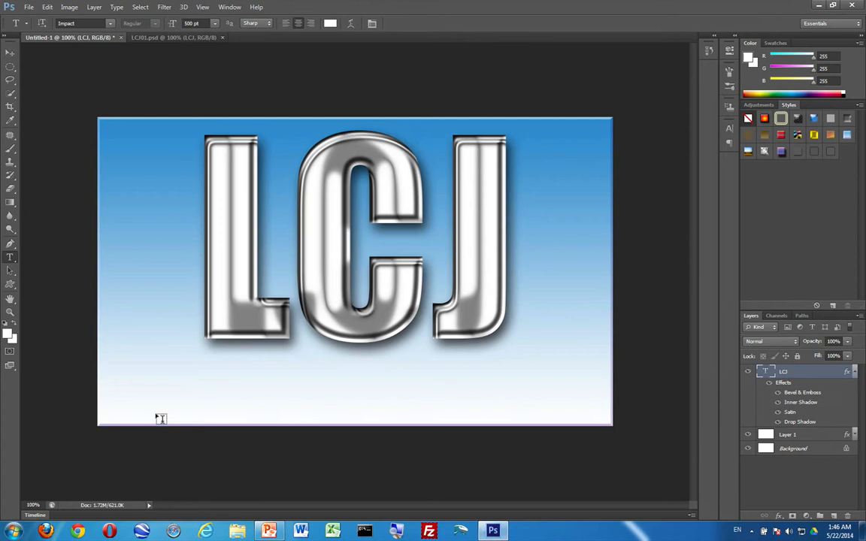
Draw a text box below LCJ, set the font size to 60 pt, and type LAKELAND COLLEGE JAPAN.
{"action": "left_click_drag", "start_coordinate": [161, 419], "coordinate": [559, 362]}
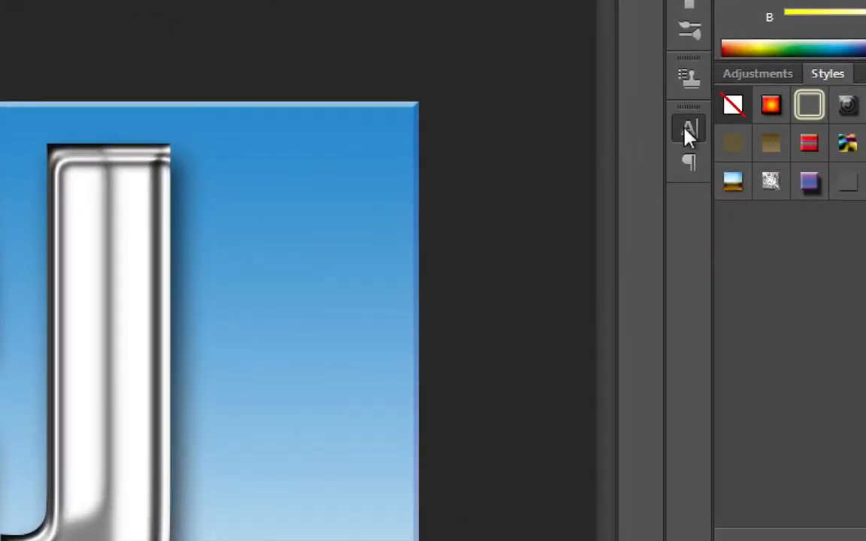
{"action": "left_click", "coordinate": [689, 131]}
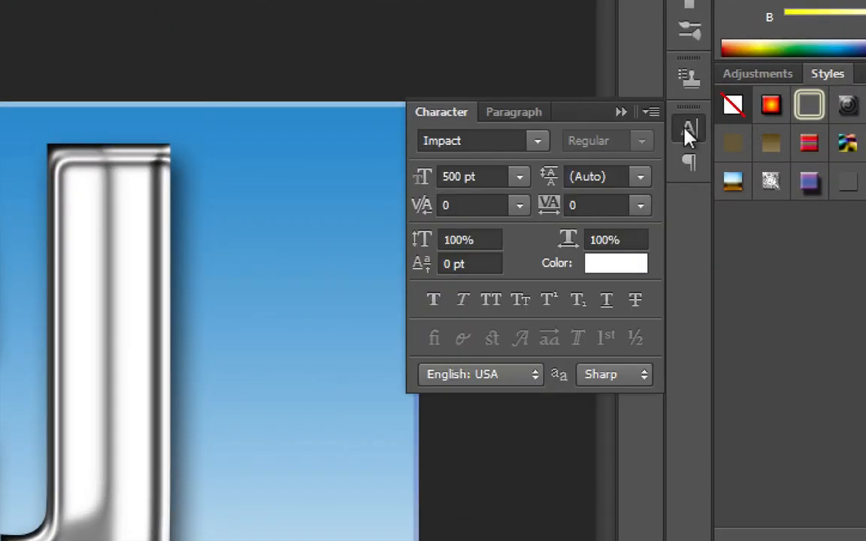
{"action": "double_click", "coordinate": [462, 175]}
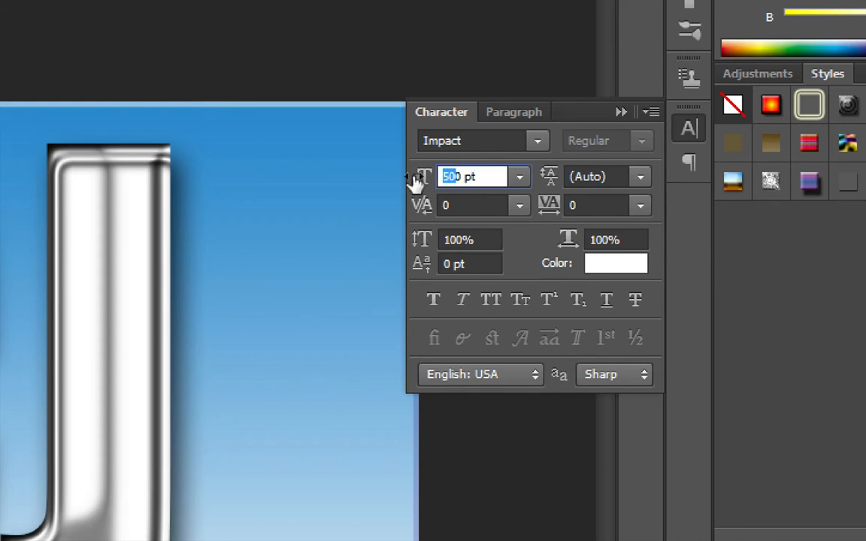
{"action": "type", "text": "6"}
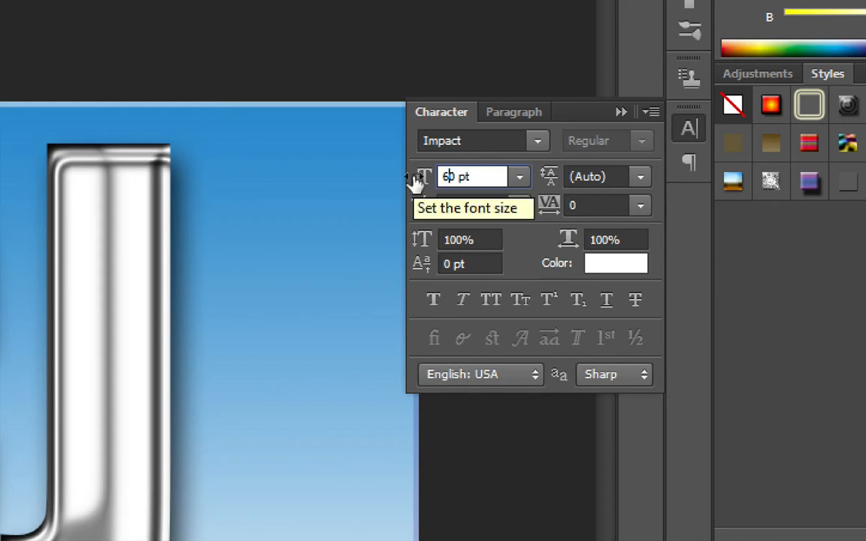
{"action": "key", "text": "Return"}
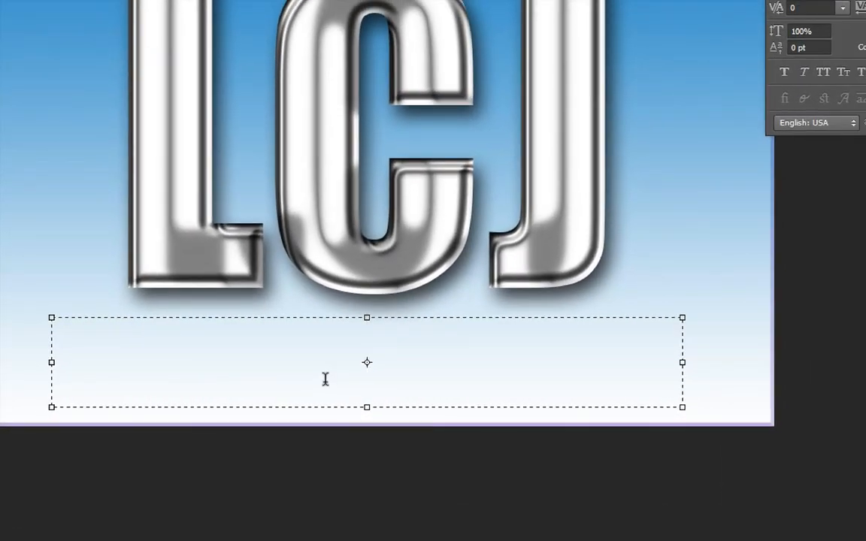
{"action": "type", "text": "LAKELAND"}
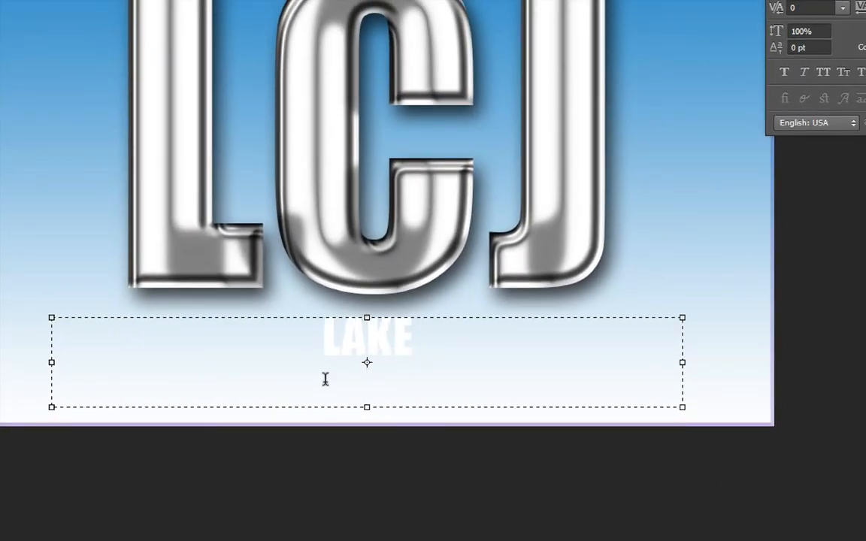
{"action": "type", "text": " COLLEGE JAPAN"}
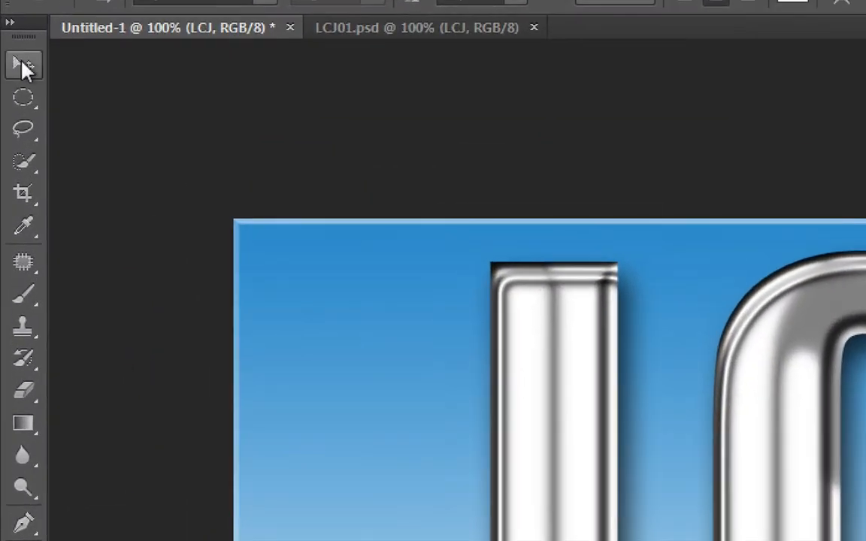
Commit the college name text, nudge it lower, and collapse the LCJ layer's effects list.
{"action": "left_click", "coordinate": [20, 68]}
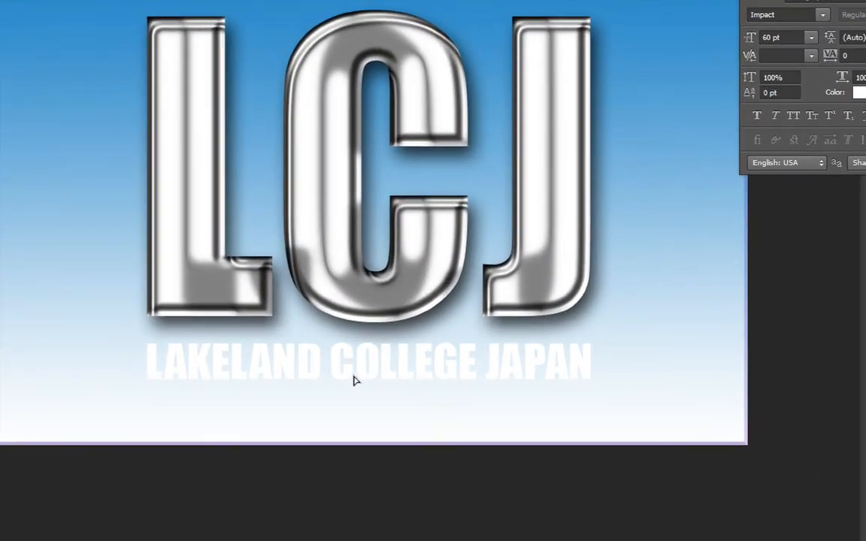
{"action": "left_click_drag", "start_coordinate": [345, 378], "coordinate": [354, 373]}
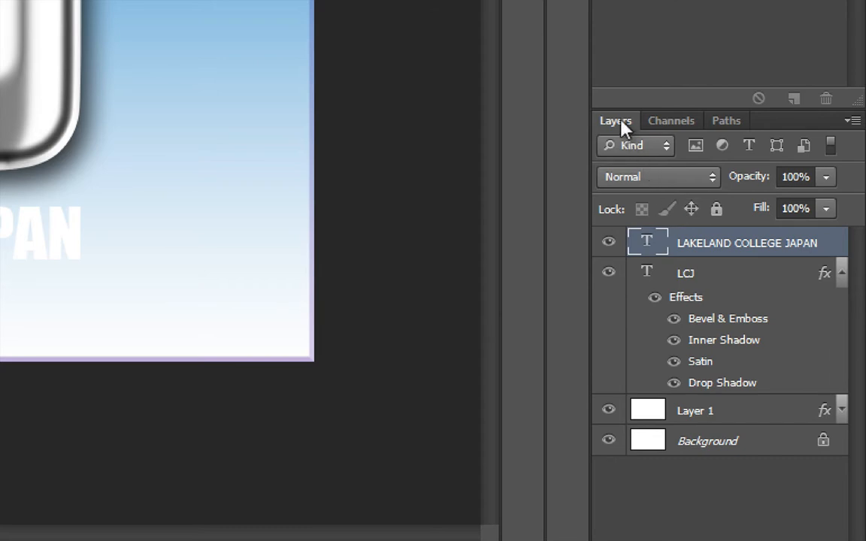
{"action": "left_click", "coordinate": [684, 274]}
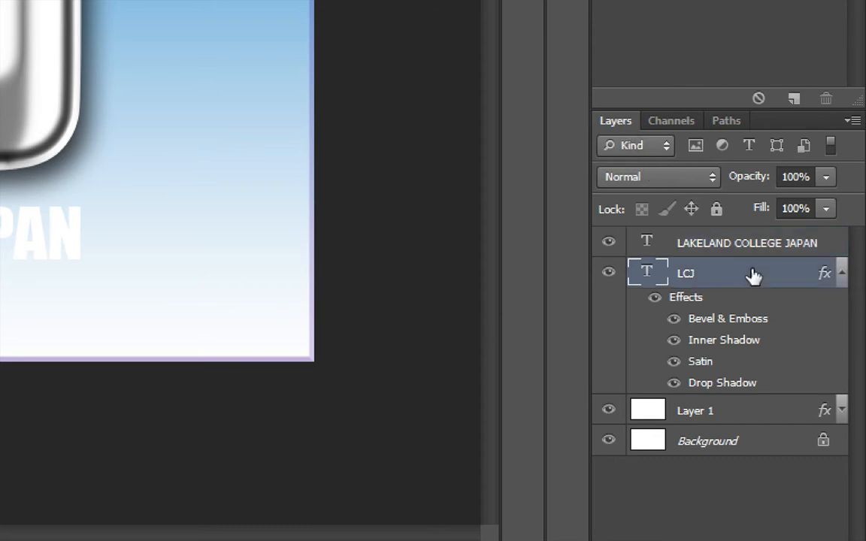
{"action": "left_click", "coordinate": [842, 275]}
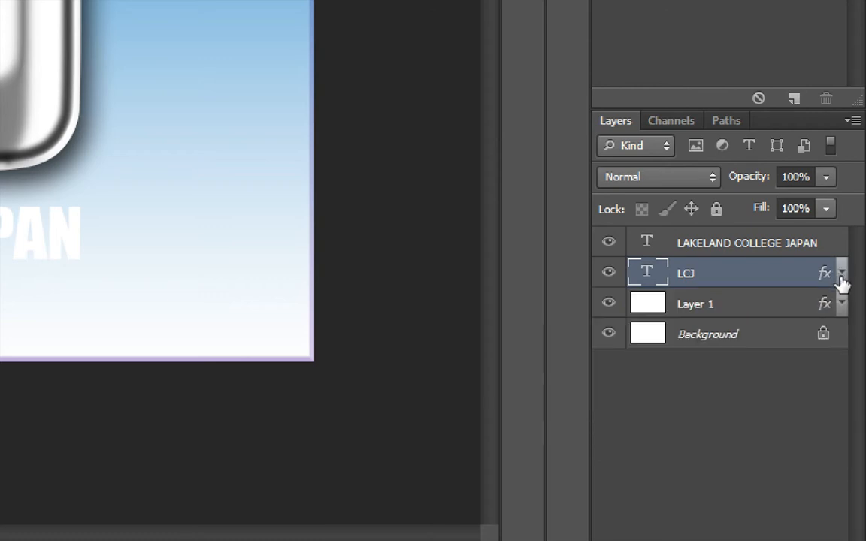
Open the Layer Style settings for the LAKELAND COLLEGE JAPAN layer, keeping its name unchanged.
{"action": "left_click", "coordinate": [742, 247]}
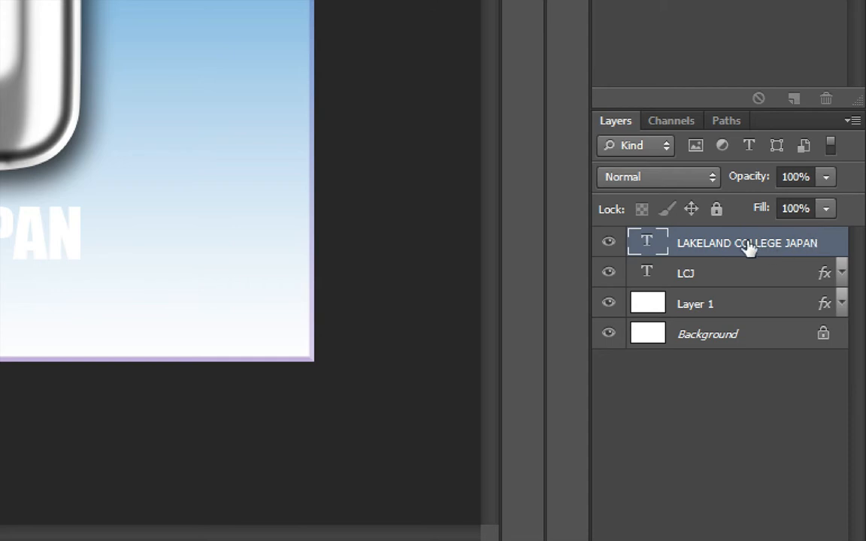
{"action": "double_click", "coordinate": [772, 245]}
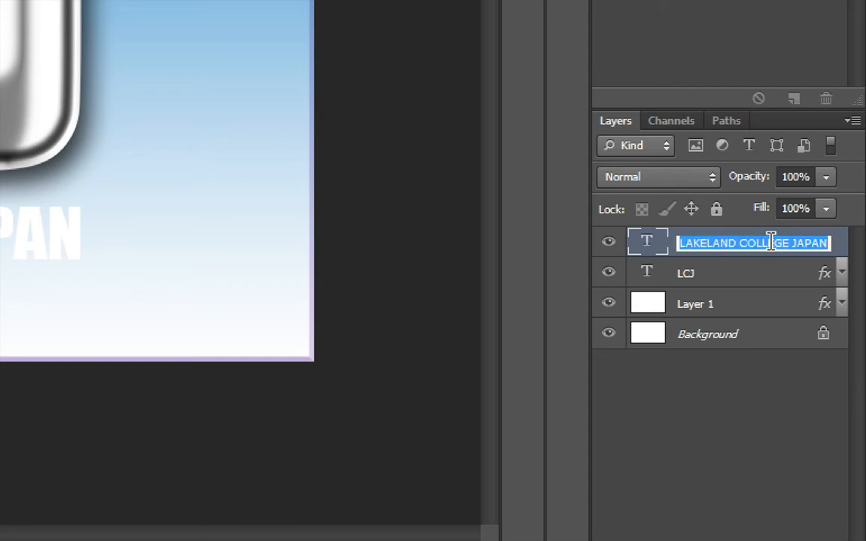
{"action": "left_click", "coordinate": [838, 245]}
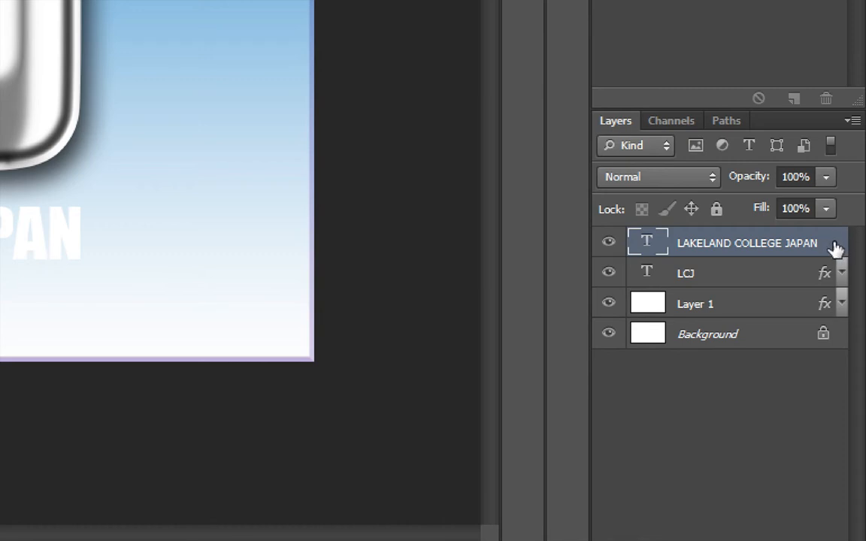
{"action": "double_click", "coordinate": [838, 248]}
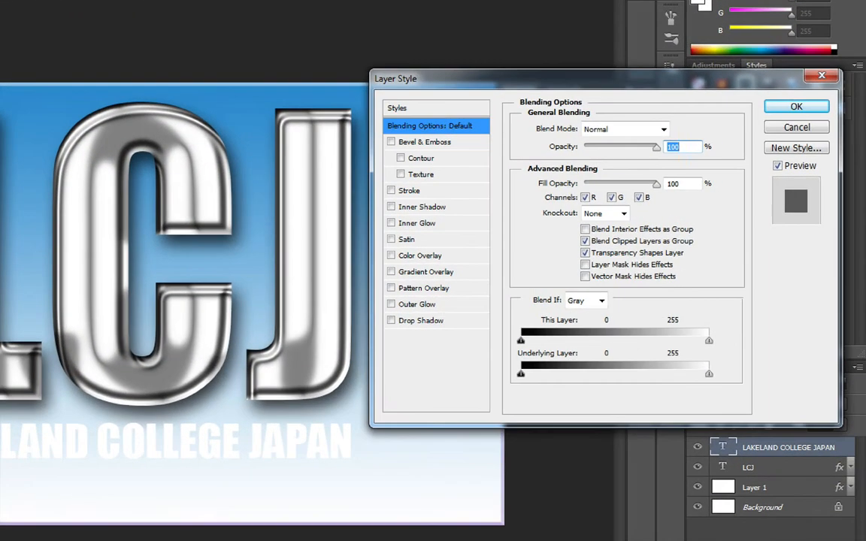
Give LAKELAND COLLEGE JAPAN a smooth Inner Bevel with 500% depth and 100 px size.
{"action": "left_click_drag", "start_coordinate": [445, 83], "coordinate": [446, 161]}
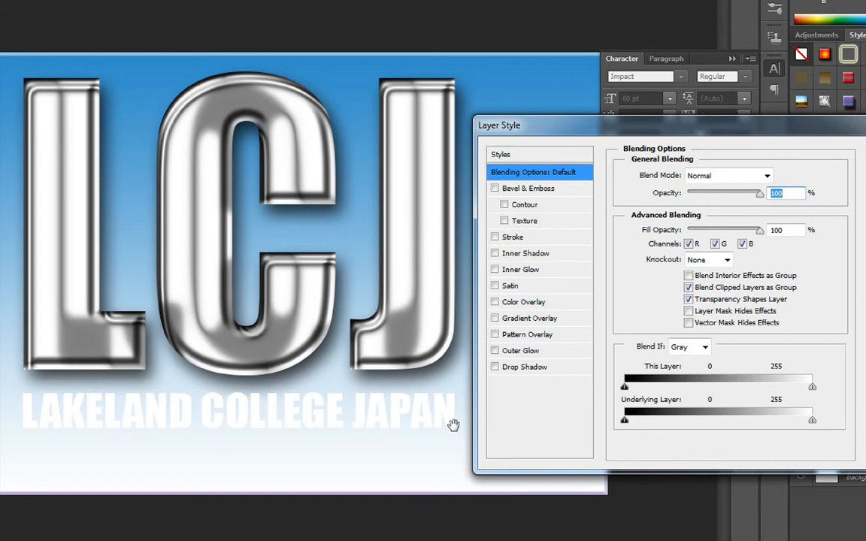
{"action": "left_click", "coordinate": [556, 194]}
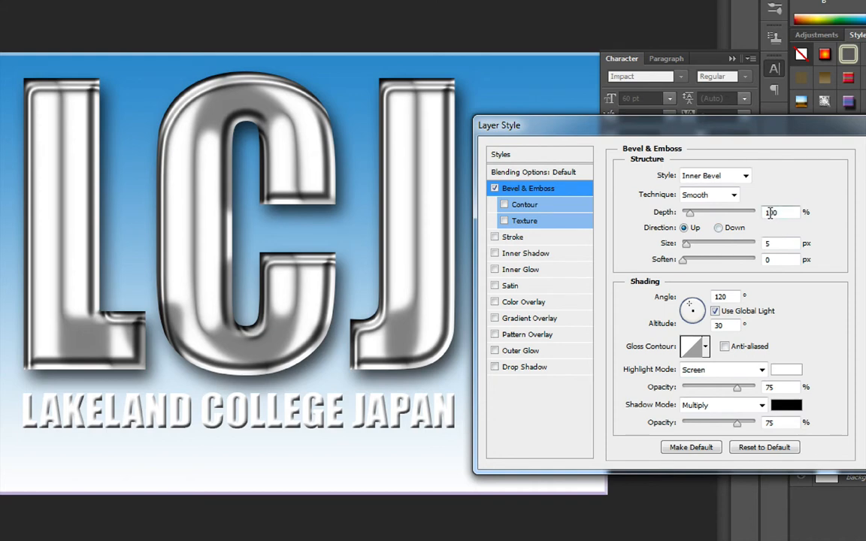
{"action": "type", "text": "500"}
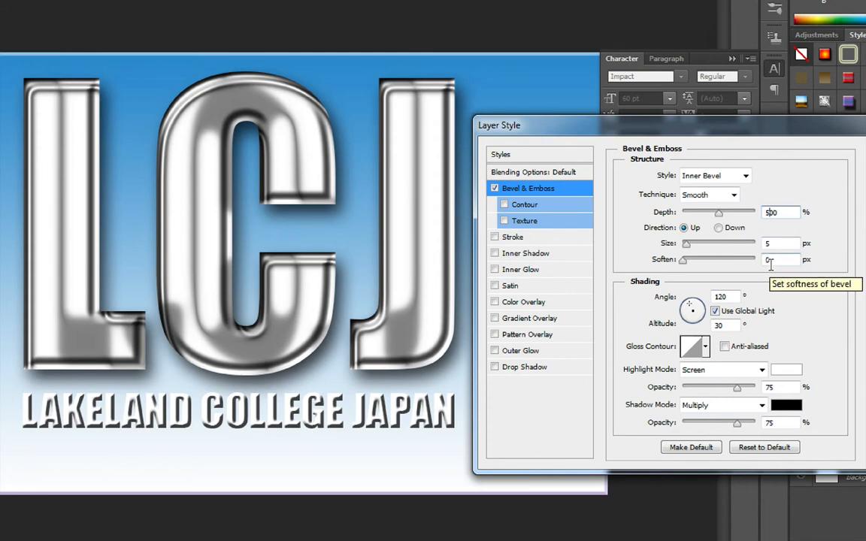
{"action": "key", "text": "Tab"}
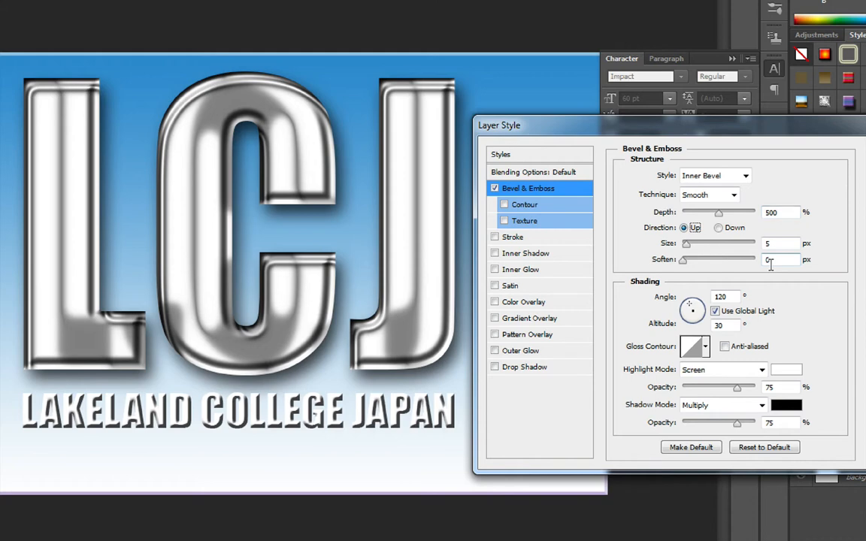
{"action": "key", "text": "Tab"}
{"action": "type", "text": "100"}
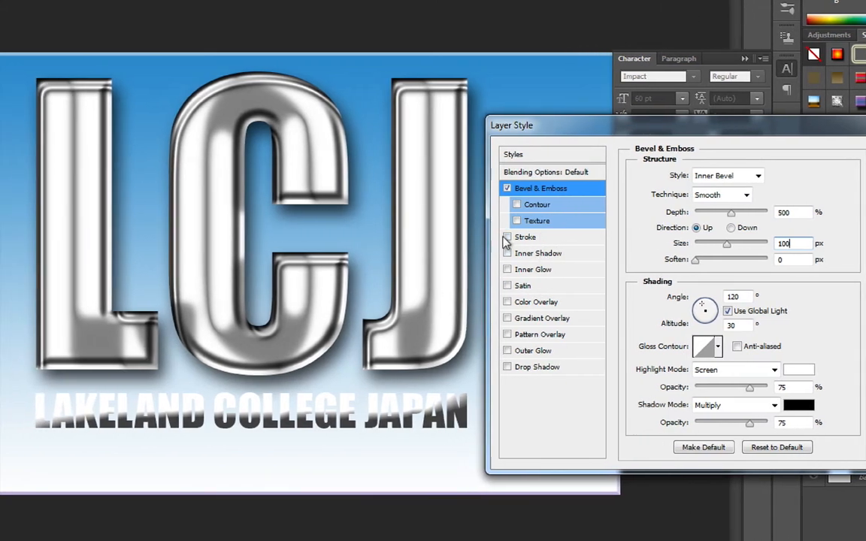
Outline the college name with a 1 px black Inside stroke at about 50% opacity.
{"action": "left_click", "coordinate": [572, 242]}
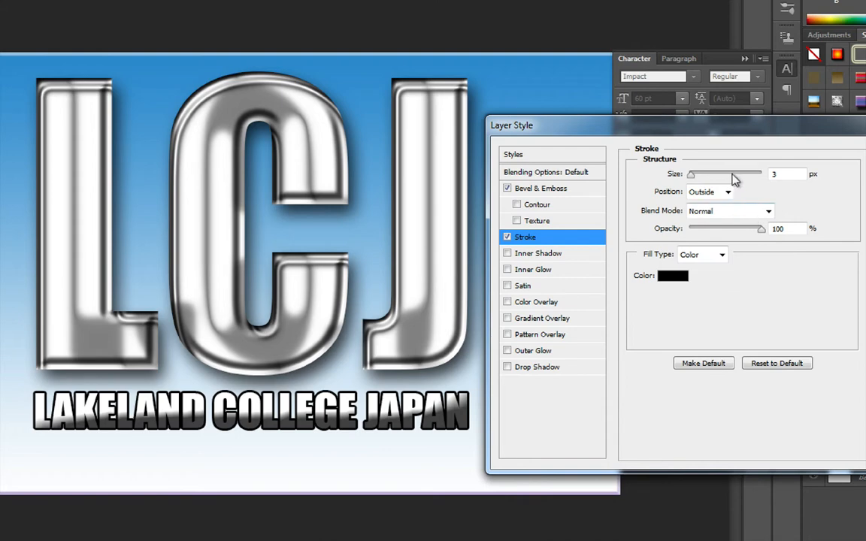
{"action": "key", "text": "Down"}
{"action": "key", "text": "Down"}
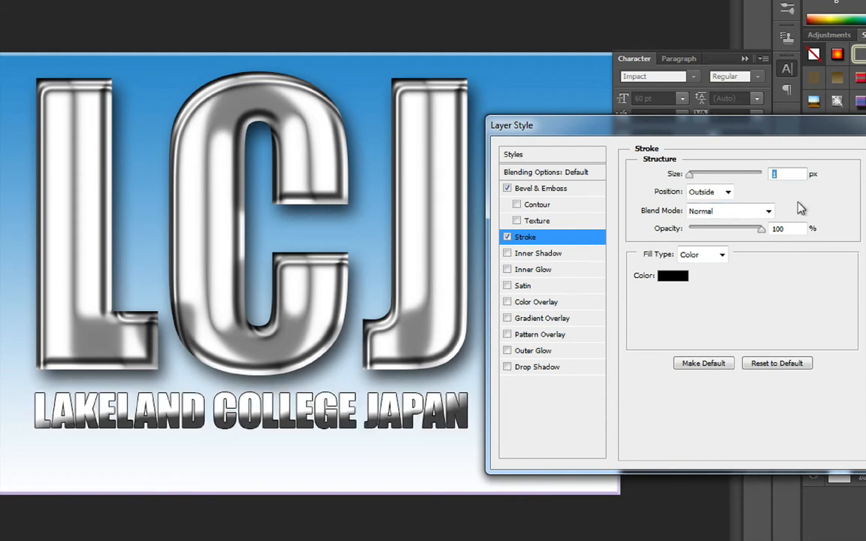
{"action": "left_click", "coordinate": [719, 194]}
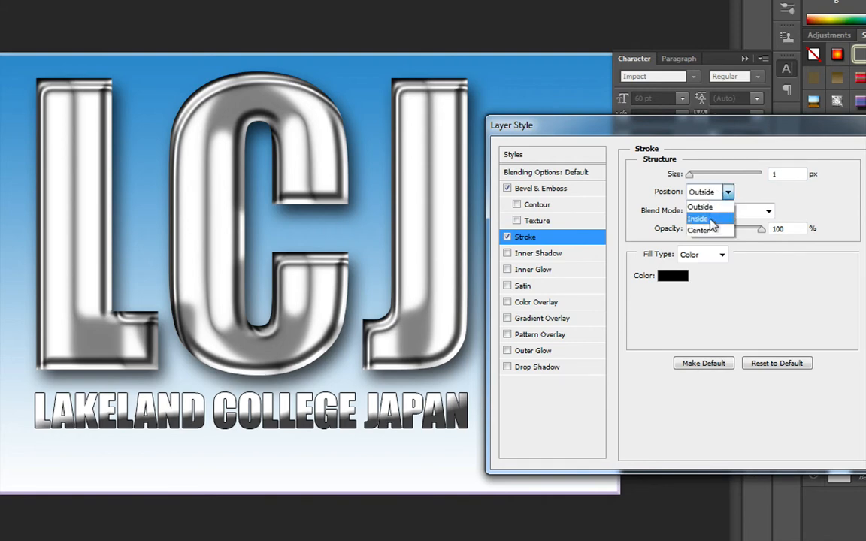
{"action": "left_click", "coordinate": [710, 219]}
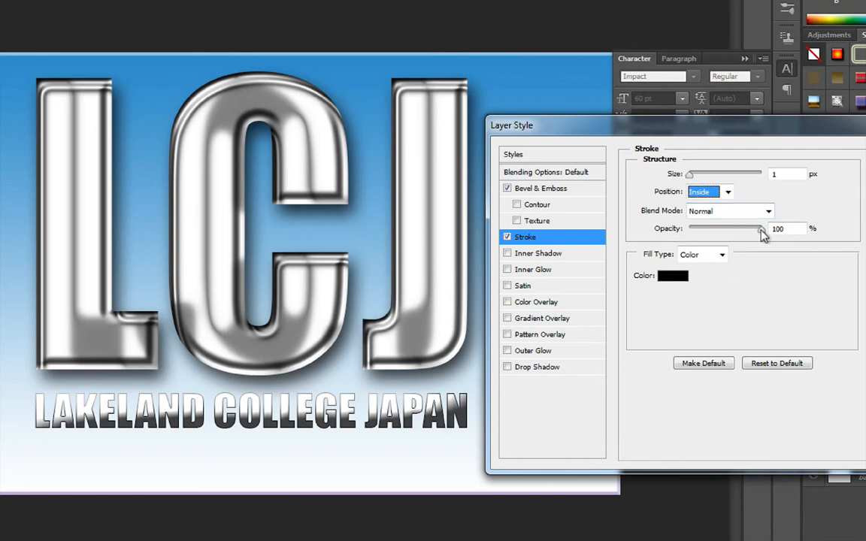
{"action": "left_click_drag", "start_coordinate": [762, 232], "coordinate": [726, 234]}
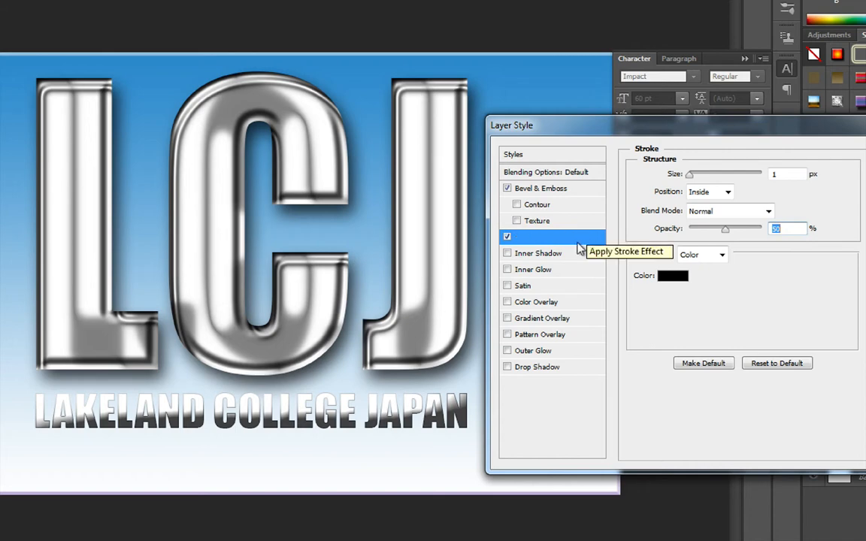
Overlay a linear black-to-white gradient on the college name, with the black stop at 70%.
{"action": "left_click", "coordinate": [545, 319]}
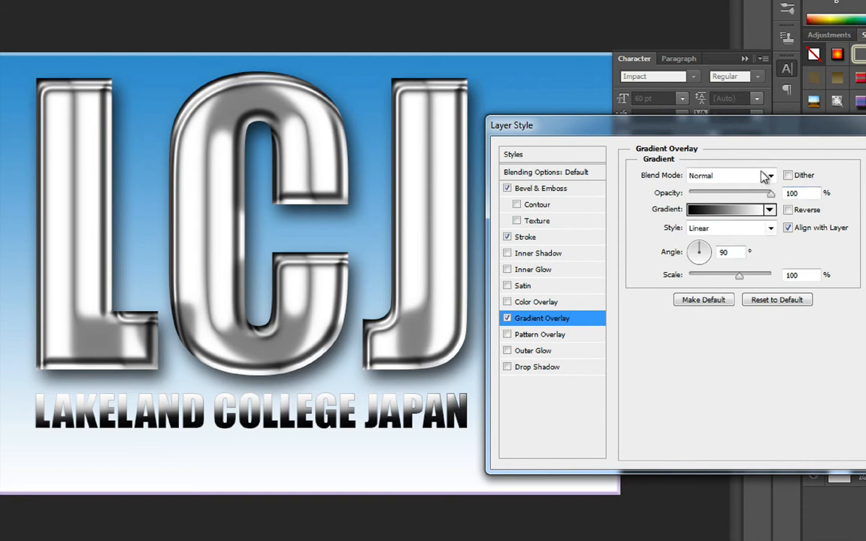
{"action": "left_click", "coordinate": [723, 213]}
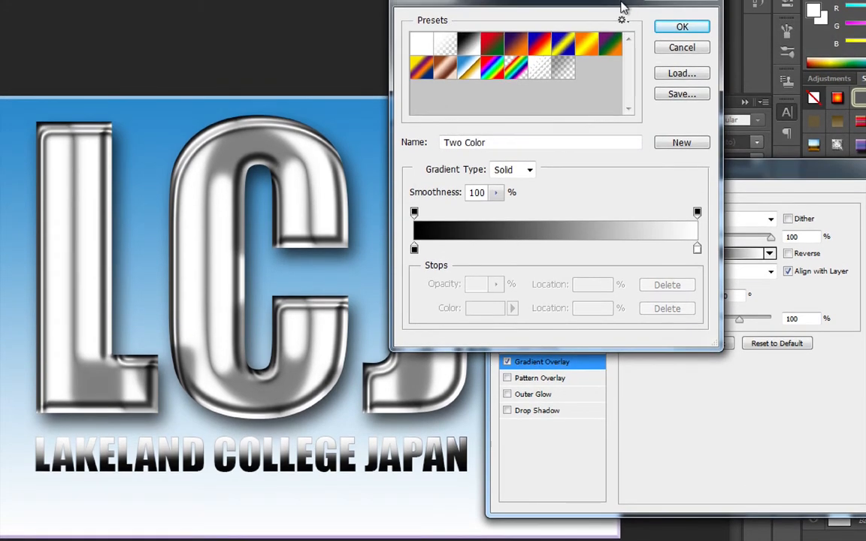
{"action": "left_click_drag", "start_coordinate": [622, 8], "coordinate": [625, 38]}
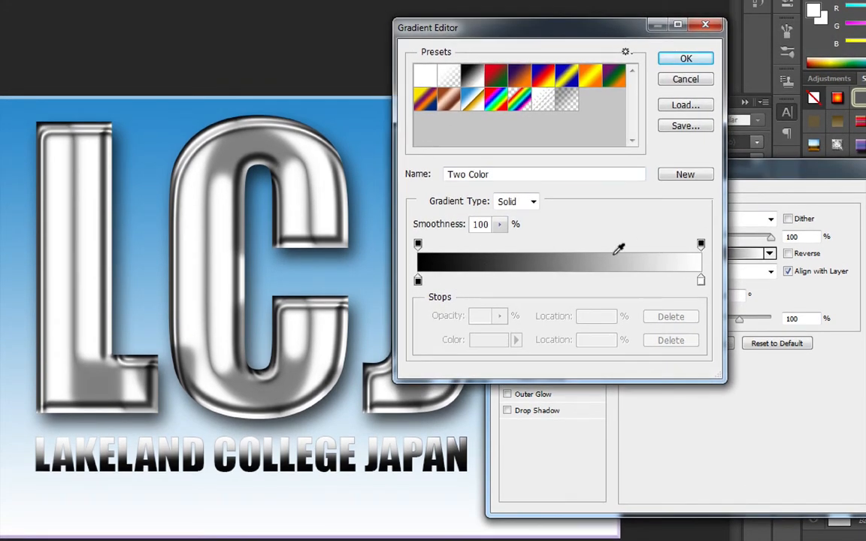
{"action": "left_click", "coordinate": [419, 281]}
{"action": "left_click_drag", "start_coordinate": [419, 281], "coordinate": [601, 275]}
{"action": "left_click_drag", "start_coordinate": [604, 270], "coordinate": [615, 273]}
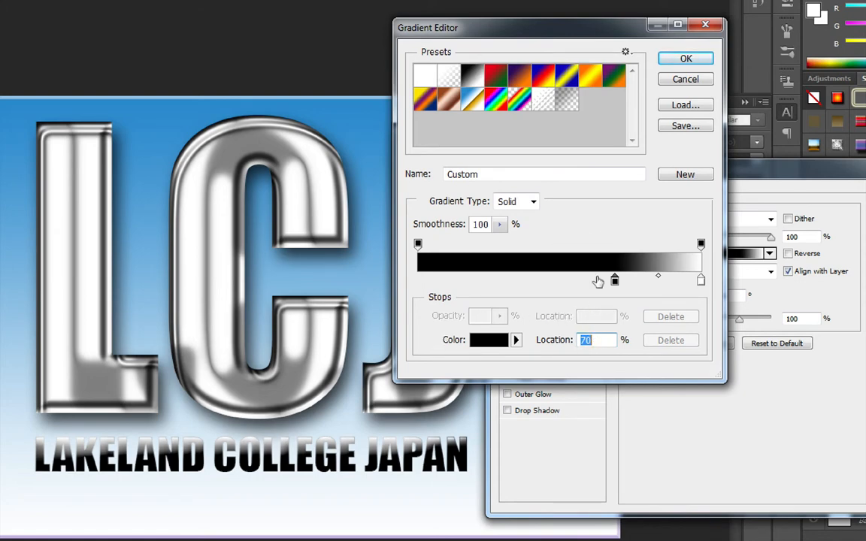
{"action": "left_click", "coordinate": [690, 60]}
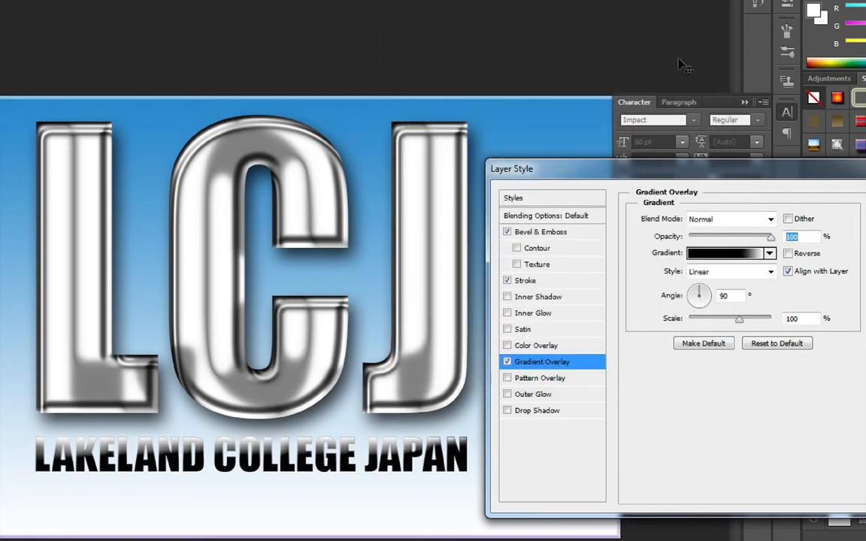
Add a 50% opacity drop shadow with 5 px distance and size, then apply the style.
{"action": "left_click", "coordinate": [539, 415]}
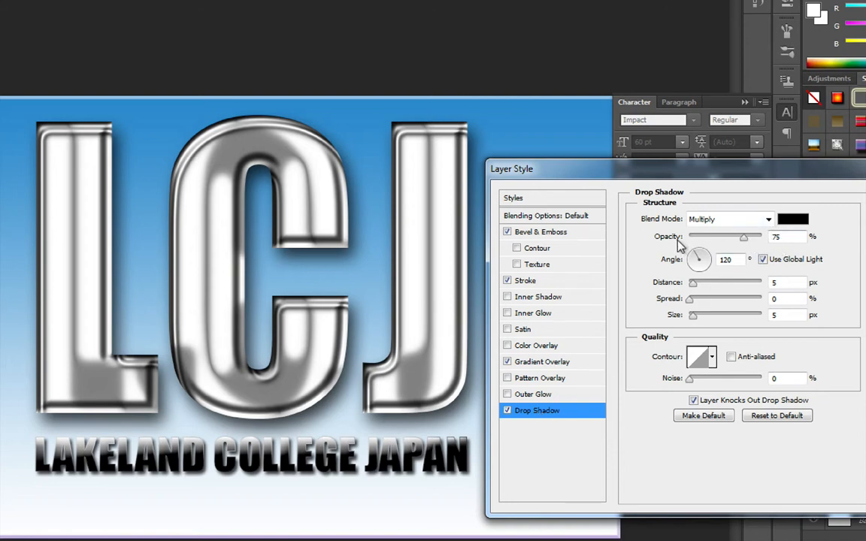
{"action": "left_click_drag", "start_coordinate": [743, 241], "coordinate": [728, 240]}
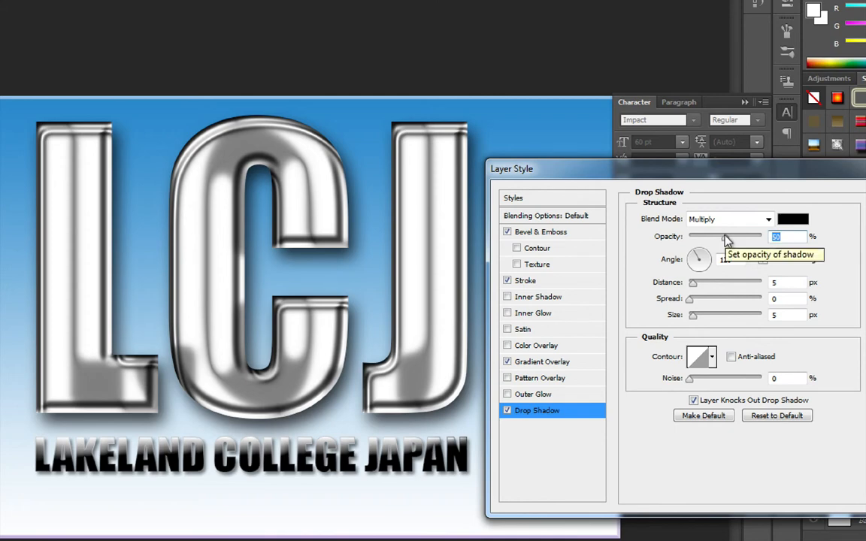
{"action": "double_click", "coordinate": [780, 283]}
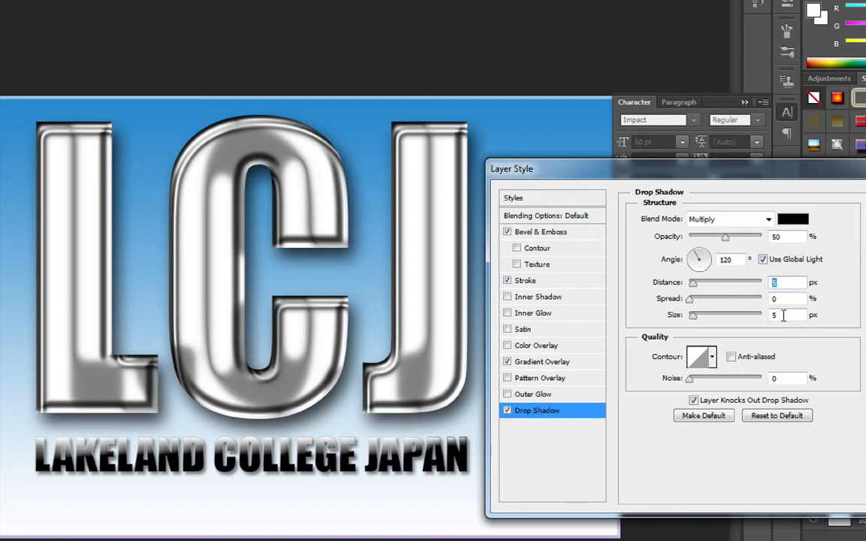
{"action": "double_click", "coordinate": [773, 316]}
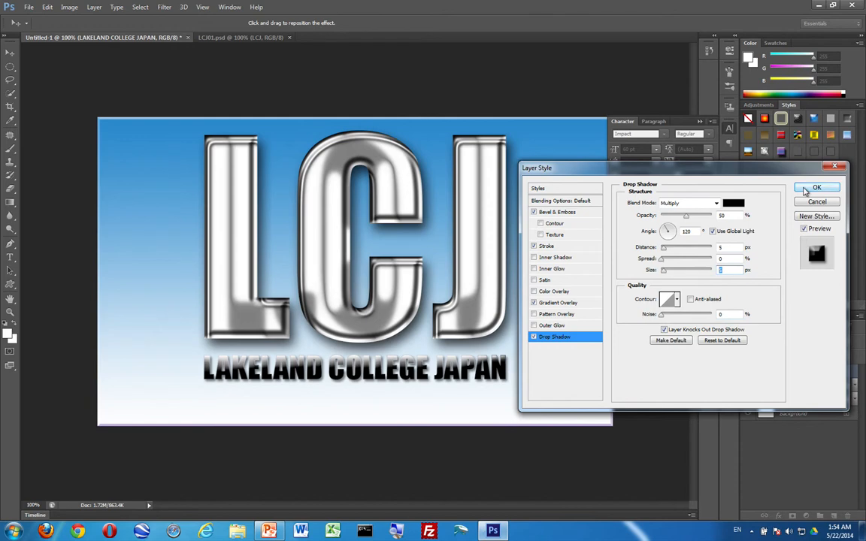
{"action": "left_click", "coordinate": [812, 190]}
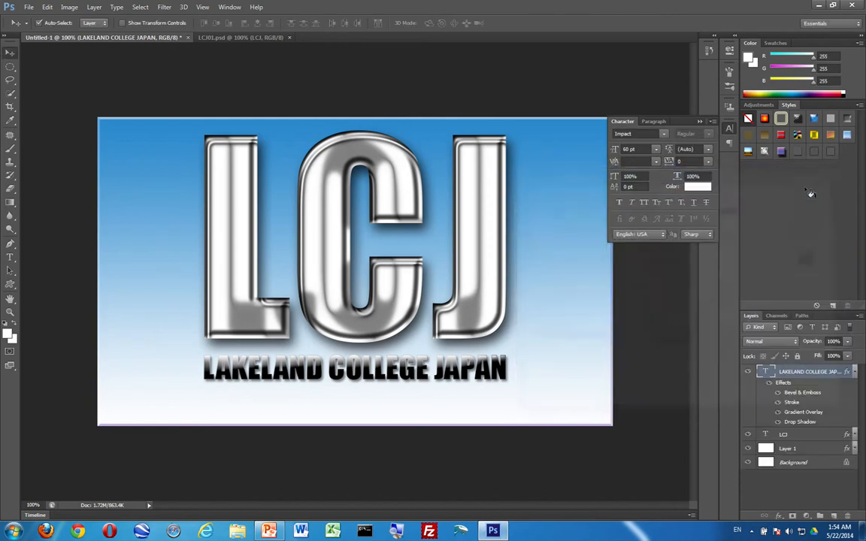
Move the LAKELAND COLLEGE JAPAN line and the LCJ letters lower on the canvas.
{"action": "left_click", "coordinate": [373, 376]}
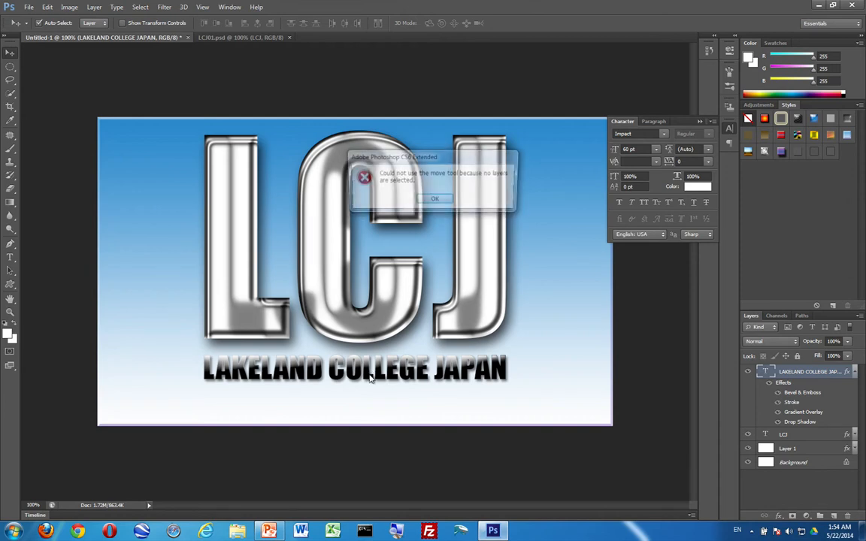
{"action": "left_click", "coordinate": [435, 200]}
{"action": "left_click", "coordinate": [801, 376]}
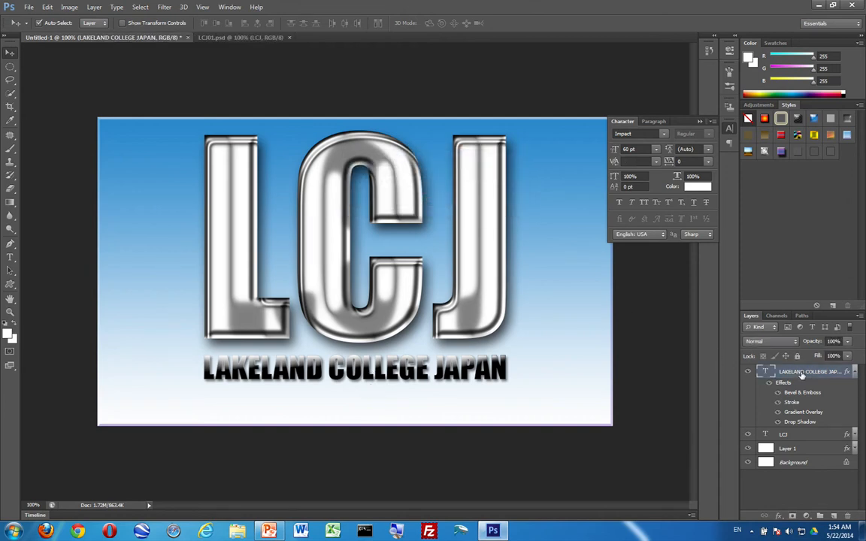
{"action": "left_click_drag", "start_coordinate": [354, 374], "coordinate": [348, 399]}
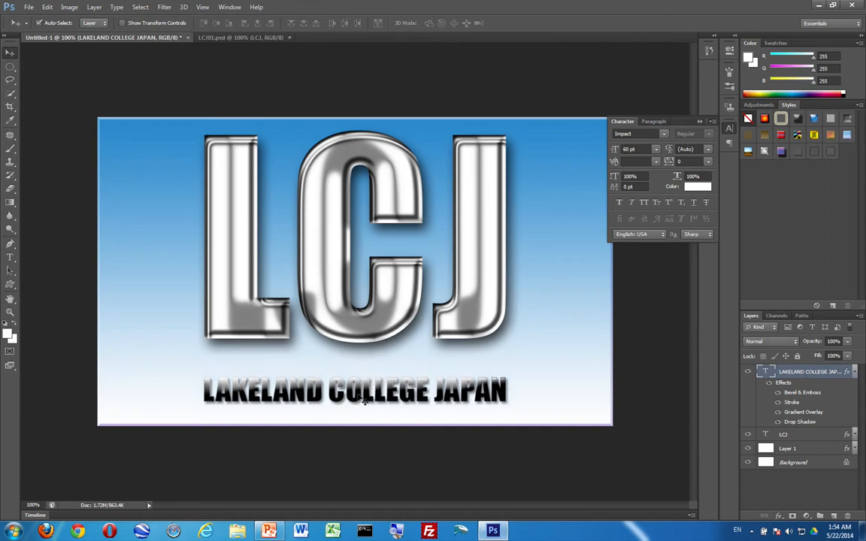
{"action": "left_click", "coordinate": [780, 436]}
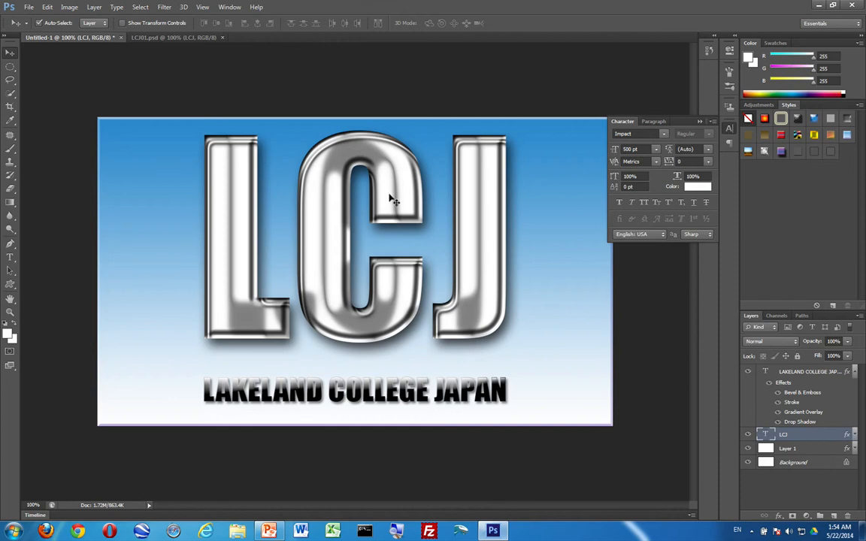
{"action": "left_click_drag", "start_coordinate": [394, 197], "coordinate": [354, 188]}
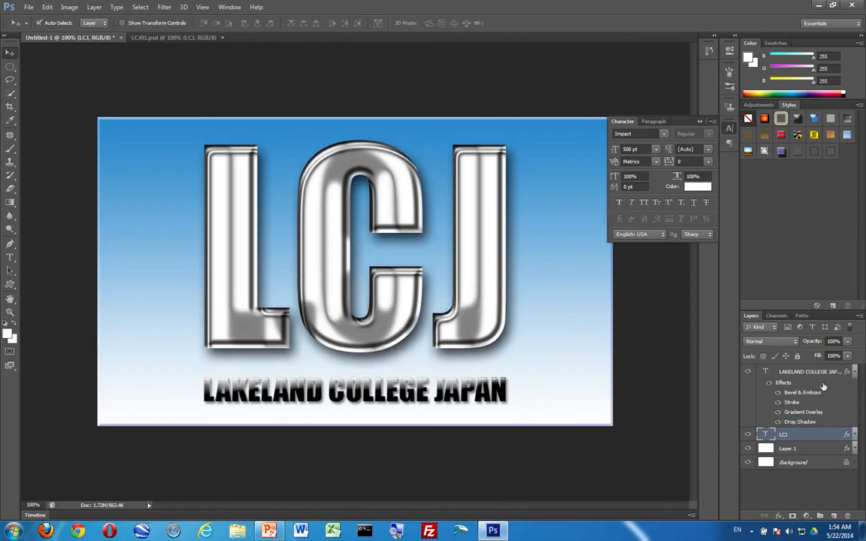
Nudge the college name slightly up beneath LCJ and collapse the Character panel.
{"action": "left_click", "coordinate": [402, 394]}
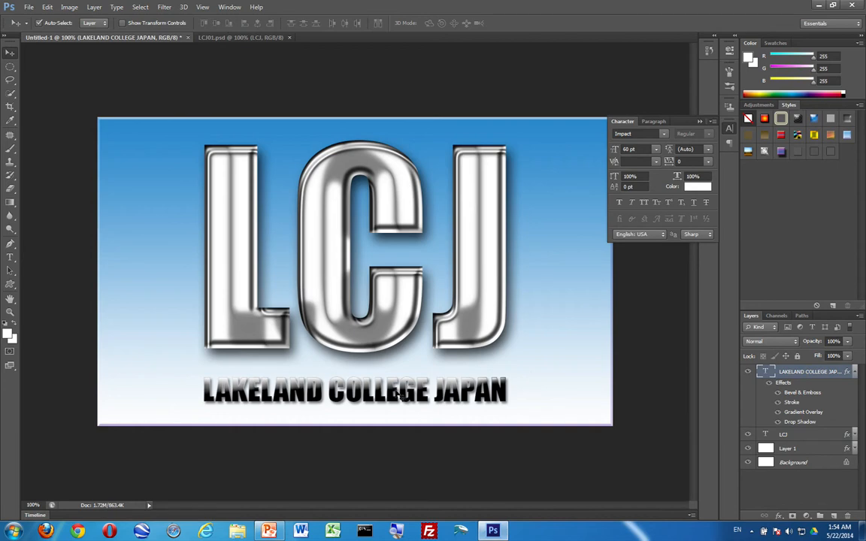
{"action": "left_click", "coordinate": [402, 394]}
{"action": "key", "text": "Return"}
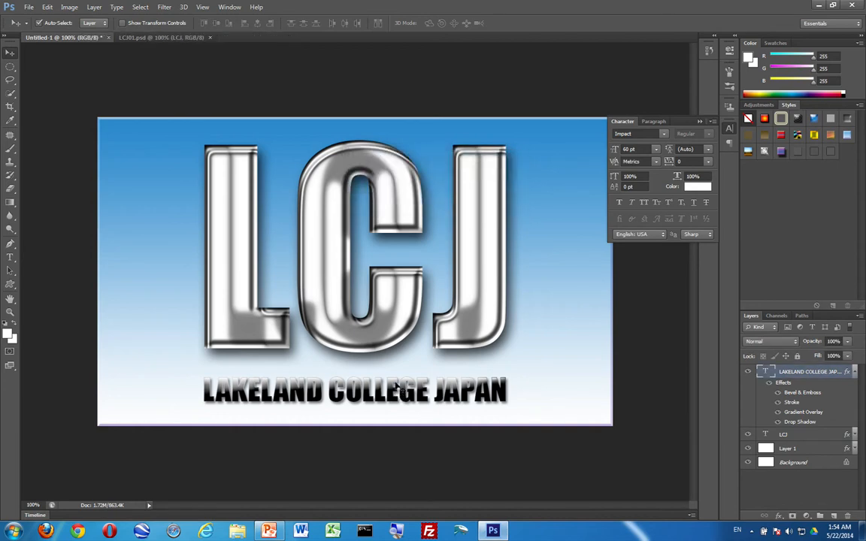
{"action": "left_click_drag", "start_coordinate": [397, 385], "coordinate": [397, 378]}
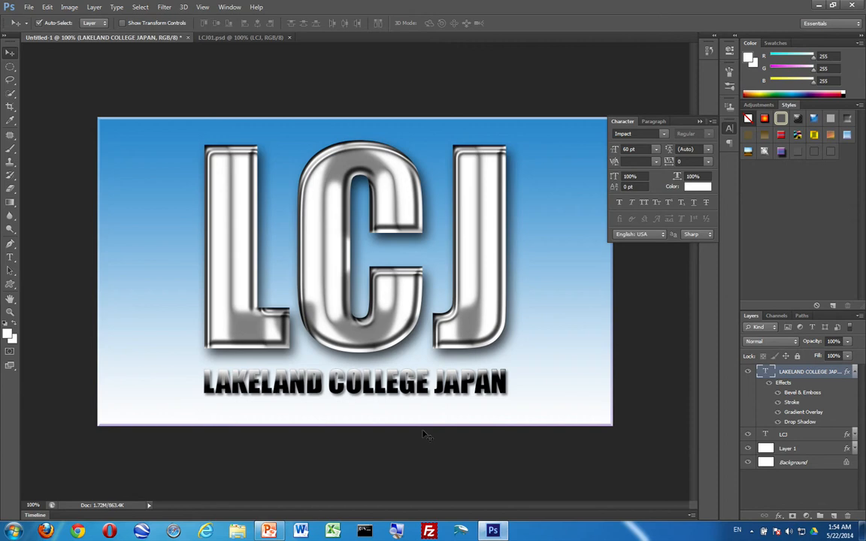
{"action": "left_click", "coordinate": [730, 130]}
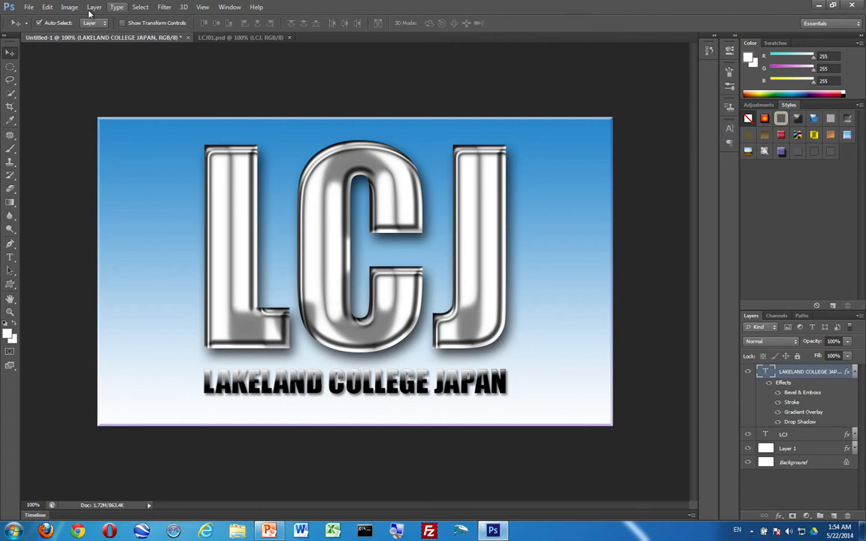
Save the design to the Desktop as a layered PSD named with the student's name plus ' - Week 3'.
{"action": "left_click", "coordinate": [28, 9]}
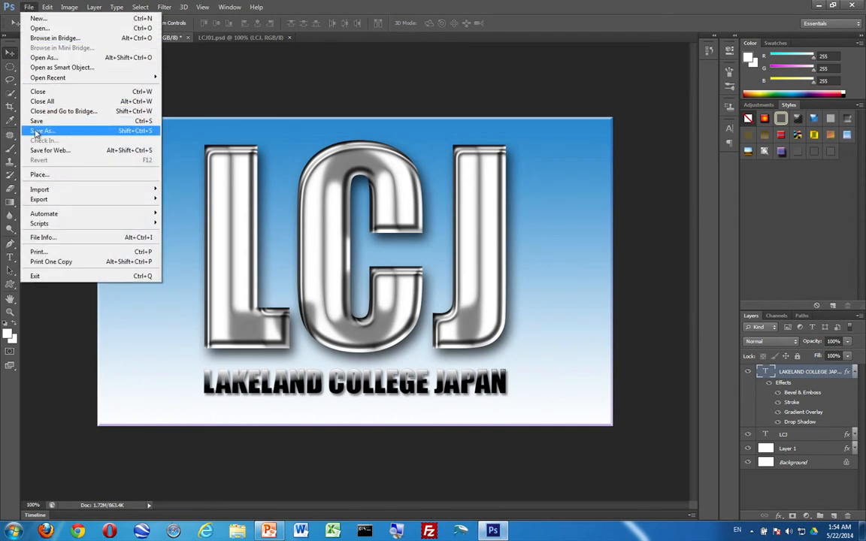
{"action": "left_click", "coordinate": [27, 7]}
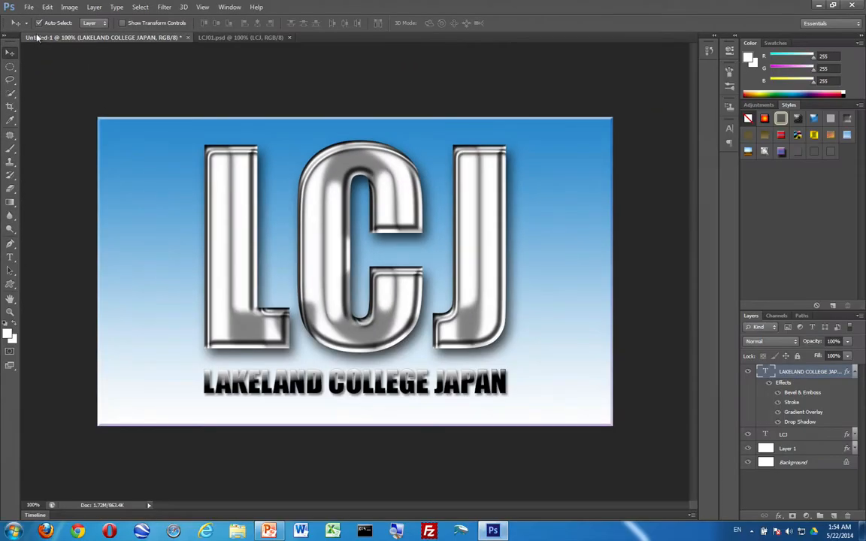
{"action": "left_click", "coordinate": [27, 7]}
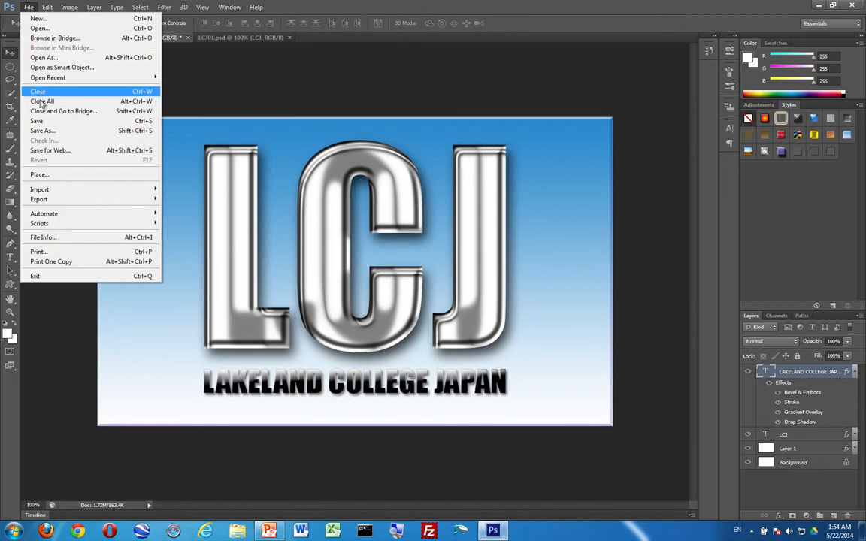
{"action": "left_click", "coordinate": [42, 130]}
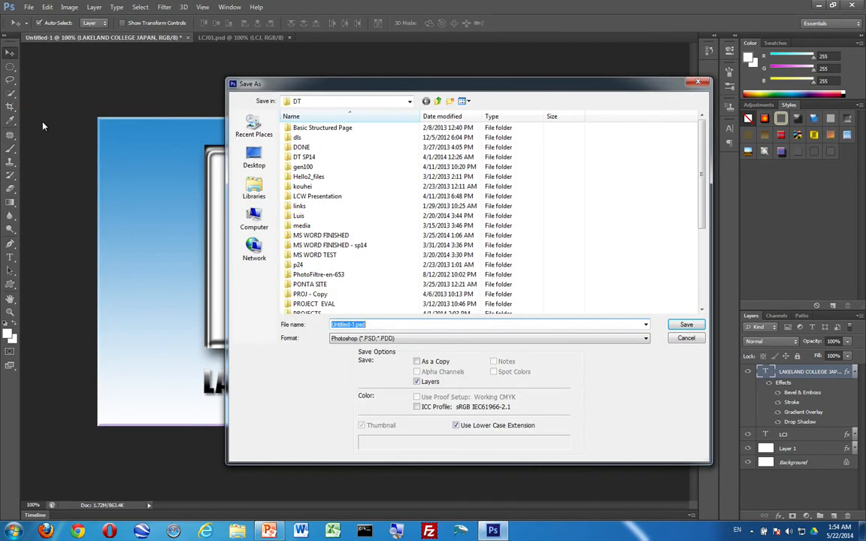
{"action": "left_click", "coordinate": [255, 158]}
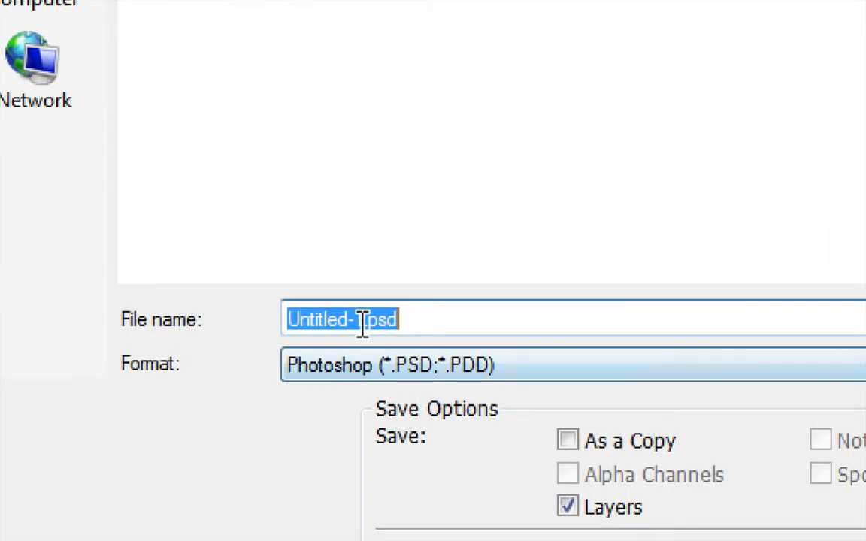
{"action": "left_click_drag", "start_coordinate": [364, 320], "coordinate": [281, 314]}
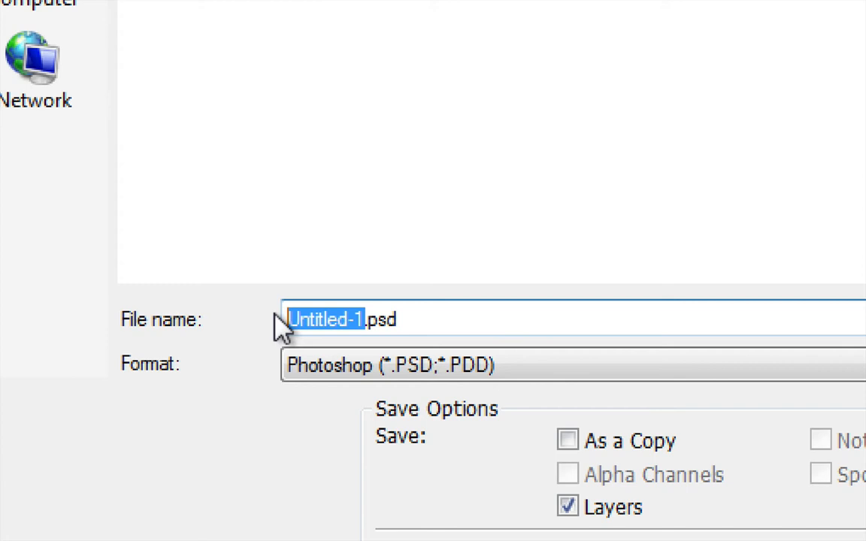
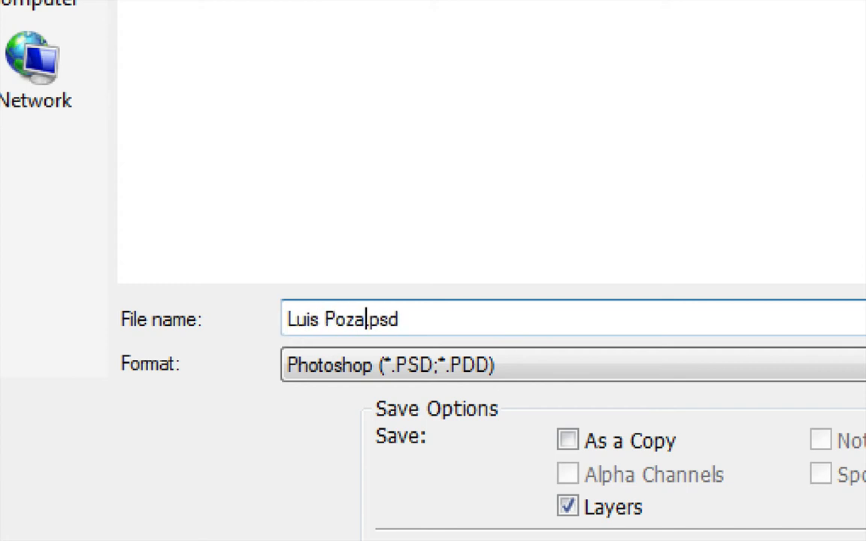
{"action": "type", "text": " - "}
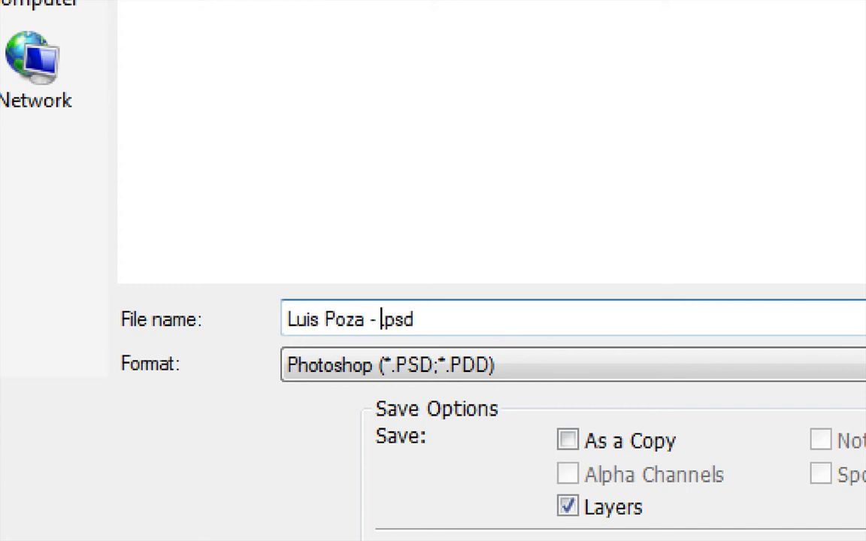
{"action": "type", "text": "Week 3"}
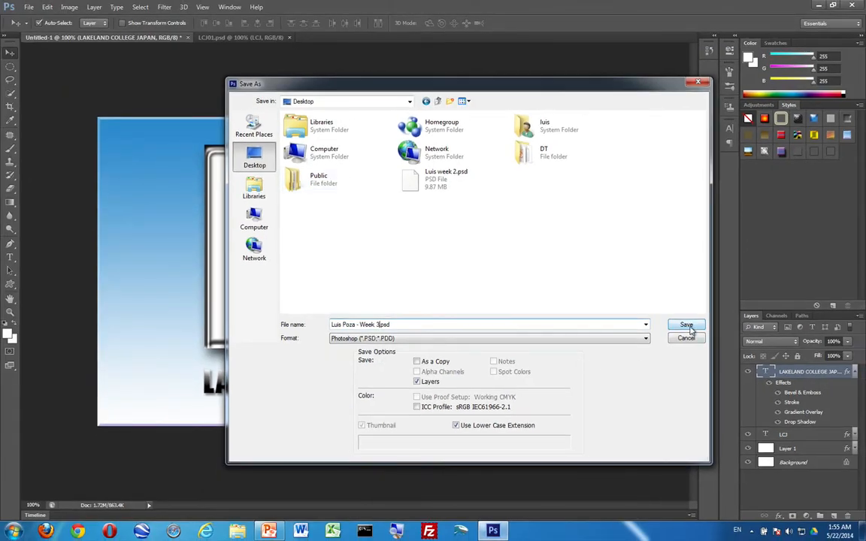
{"action": "left_click", "coordinate": [679, 324]}
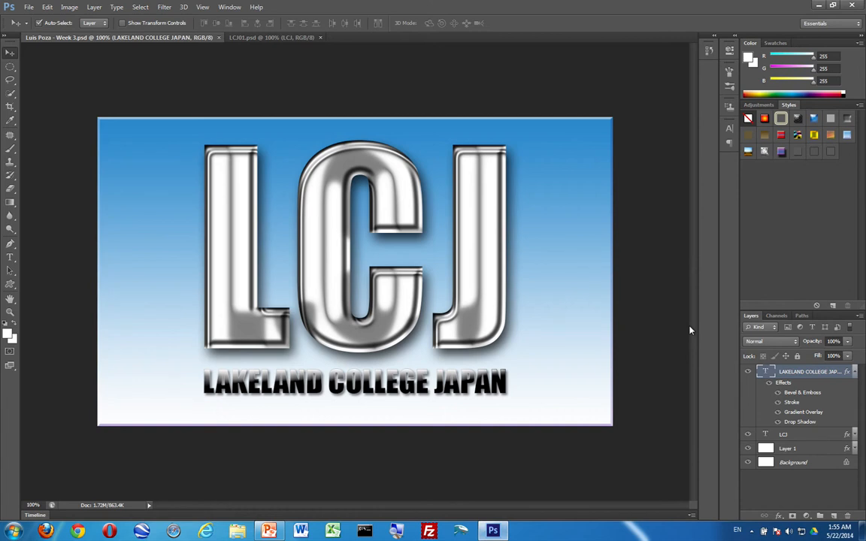
{"action": "left_click", "coordinate": [855, 435]}
{"action": "left_click", "coordinate": [769, 447]}
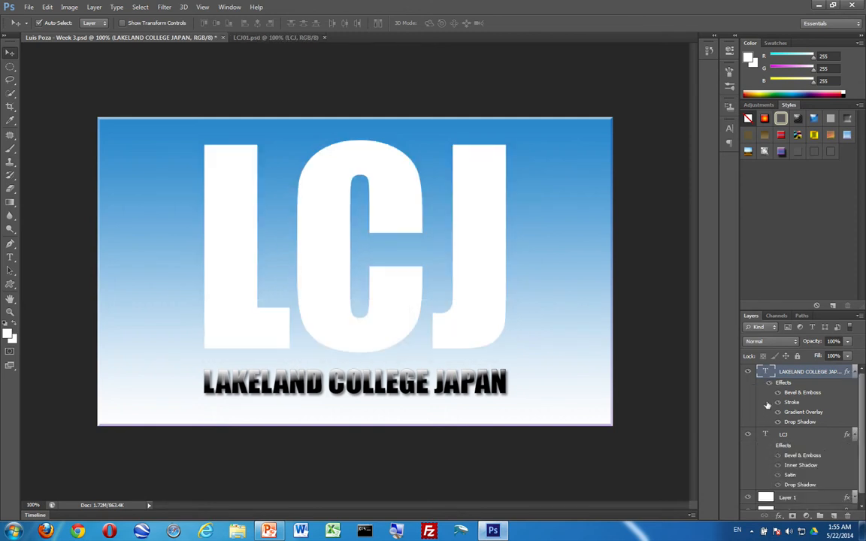
{"action": "left_click", "coordinate": [768, 384]}
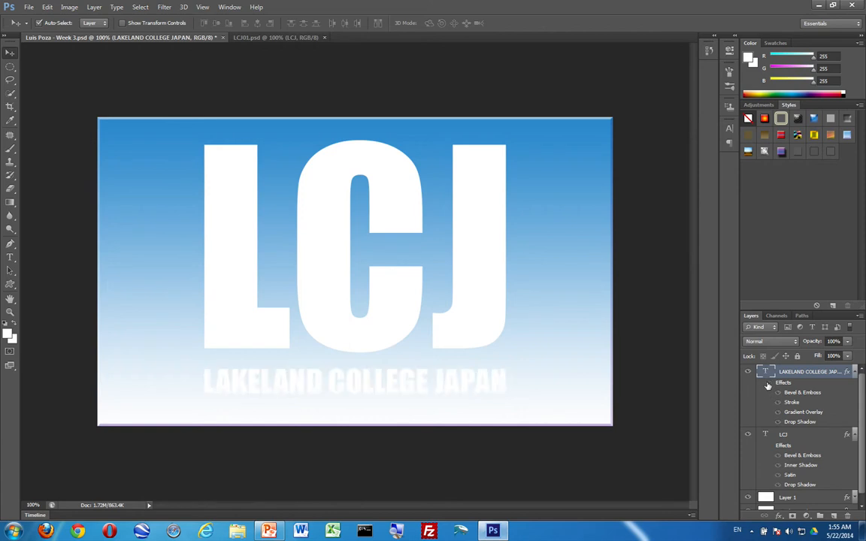
{"action": "left_click", "coordinate": [768, 385]}
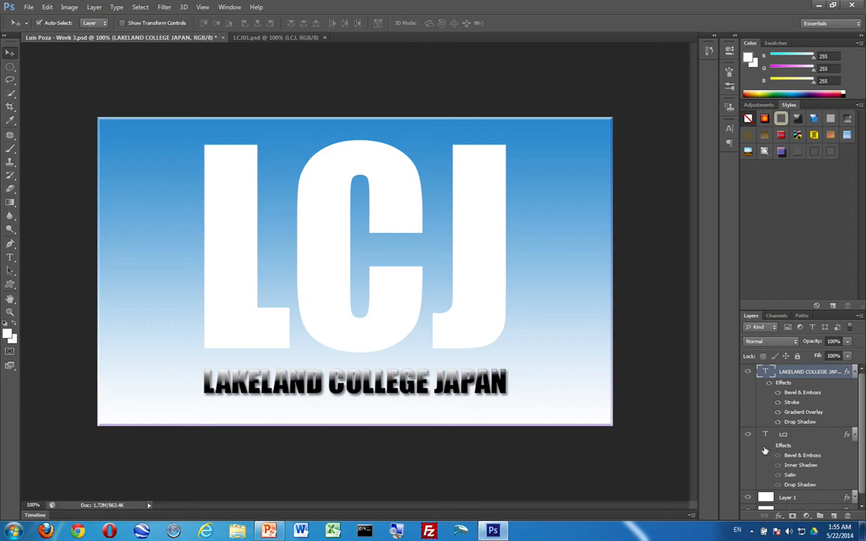
{"action": "left_click", "coordinate": [770, 449]}
{"action": "left_click", "coordinate": [770, 447]}
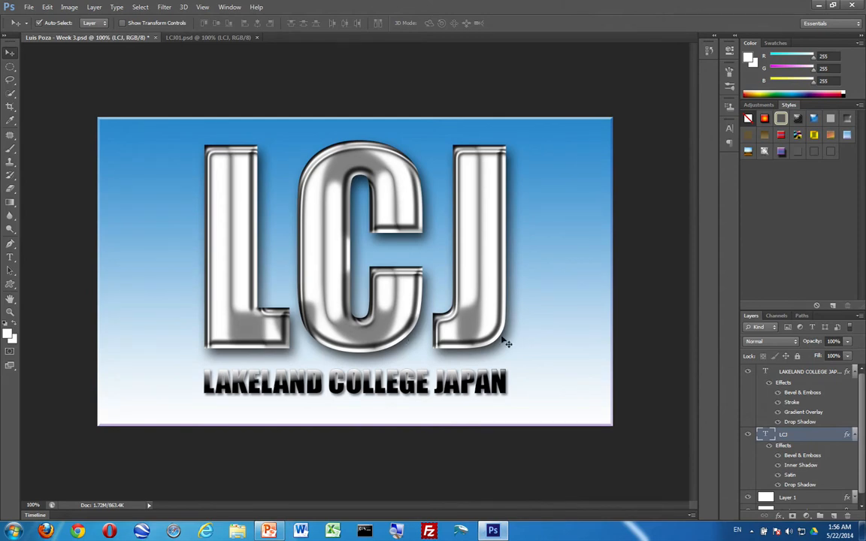
{"action": "left_click", "coordinate": [823, 373]}
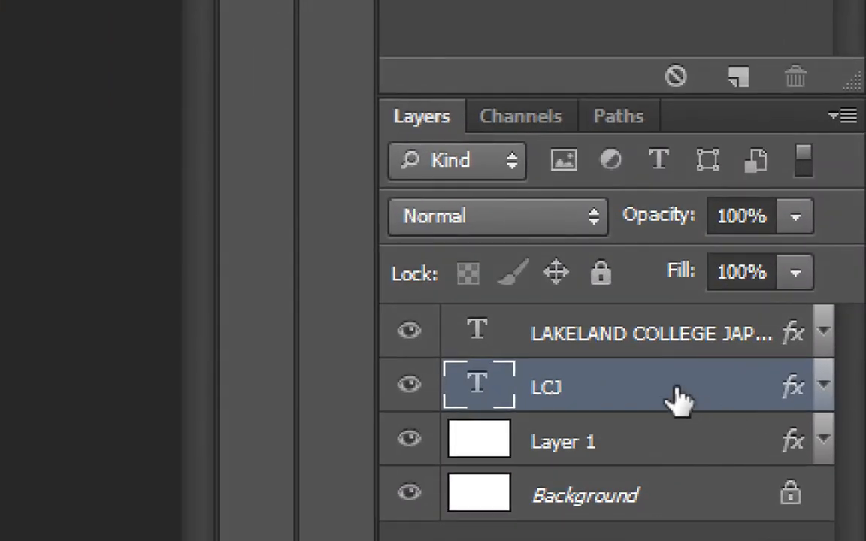
Save the LCJ layer's chrome effects as a new style named with the student's first name and '01'.
{"action": "left_click", "coordinate": [605, 340]}
{"action": "left_click", "coordinate": [601, 389]}
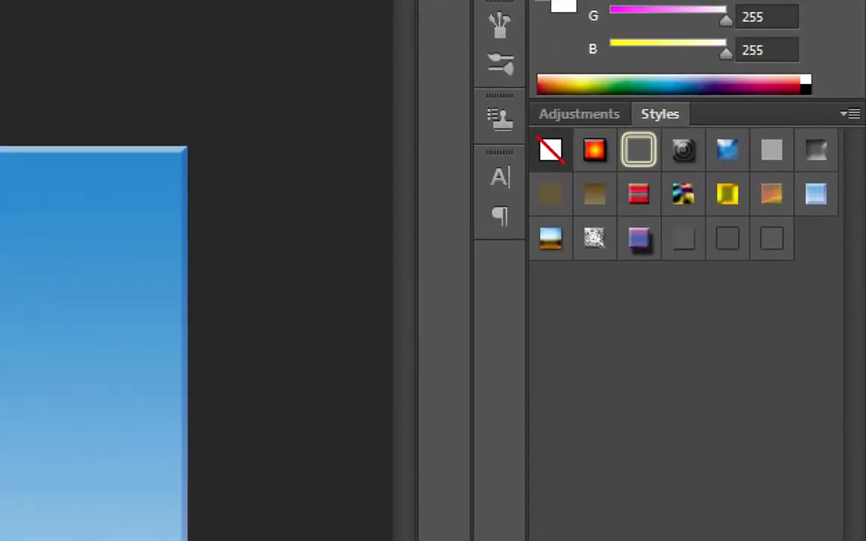
{"action": "left_click", "coordinate": [847, 119]}
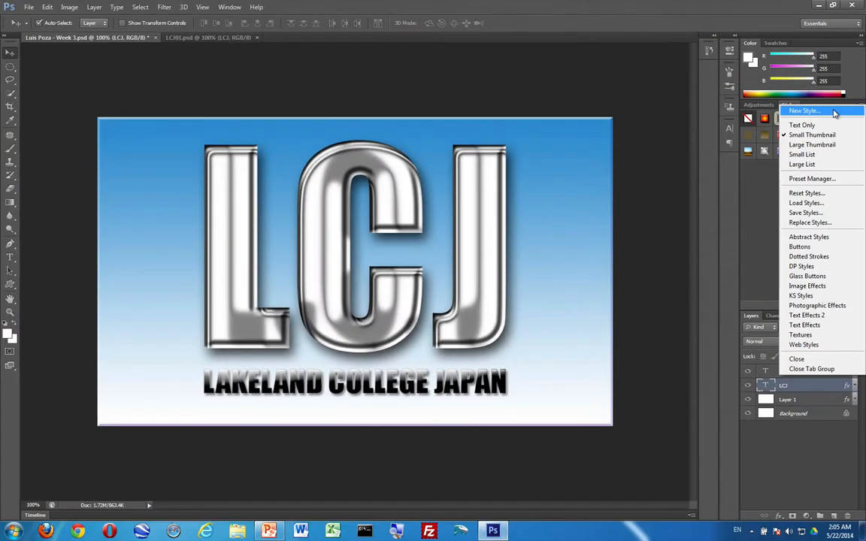
{"action": "left_click", "coordinate": [781, 128]}
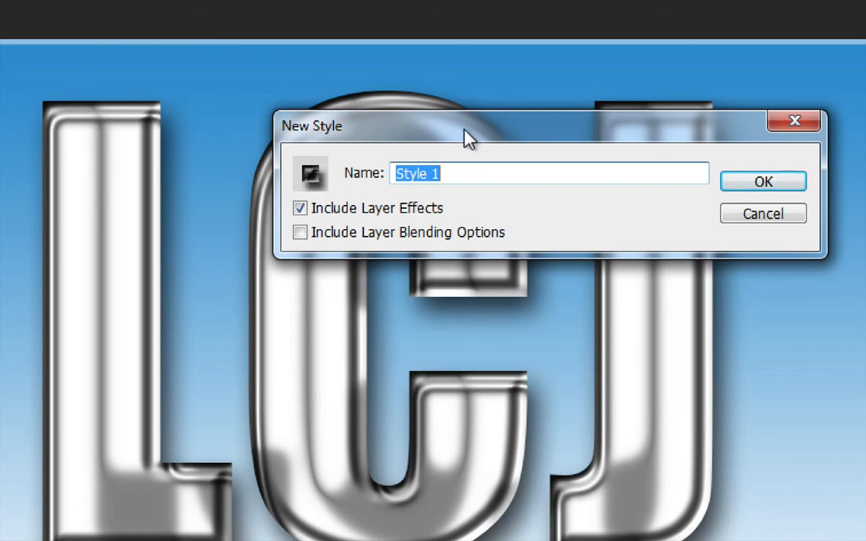
{"action": "left_click_drag", "start_coordinate": [467, 138], "coordinate": [558, 113]}
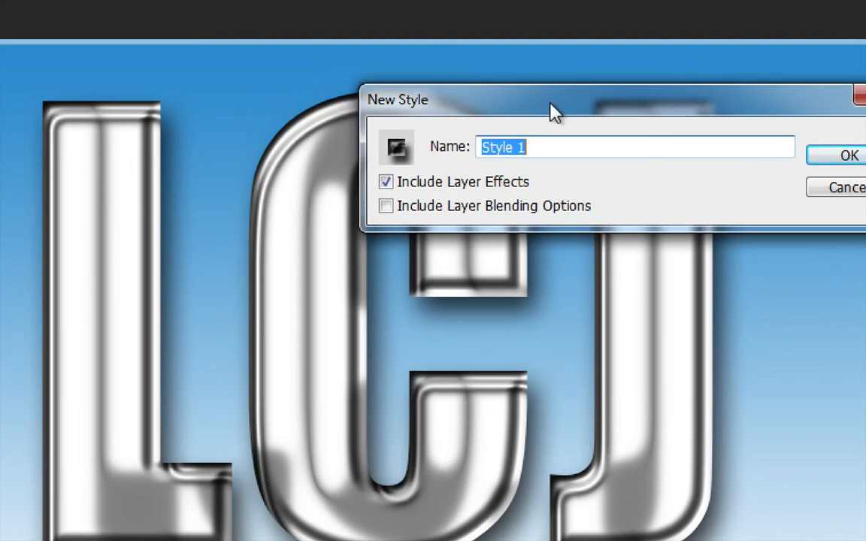
{"action": "type", "text": "Luis 01"}
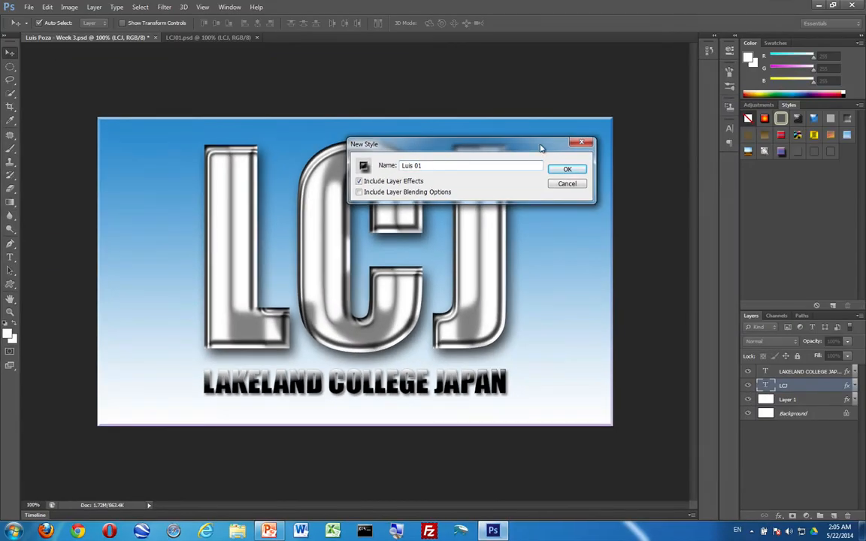
{"action": "left_click", "coordinate": [576, 171]}
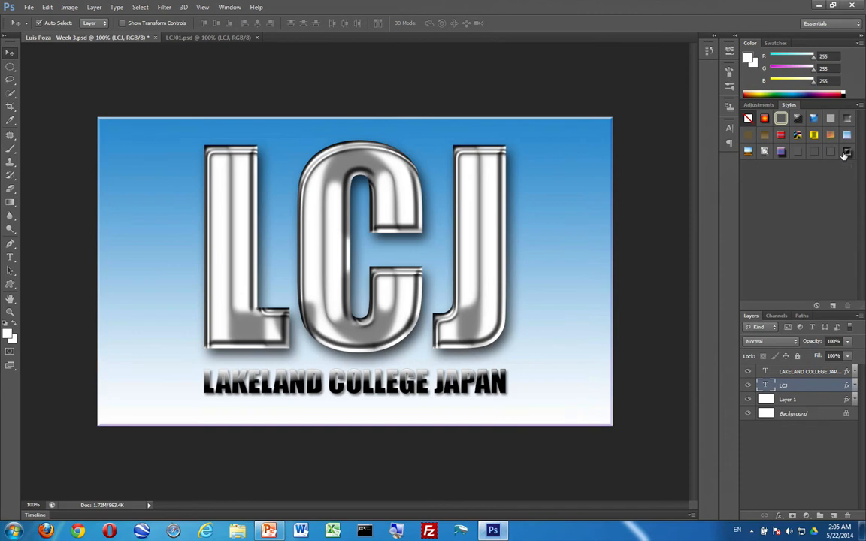
Create a new 1000×600 document and give a copied canvas layer the blue gradient style.
{"action": "key", "text": "ctrl+n"}
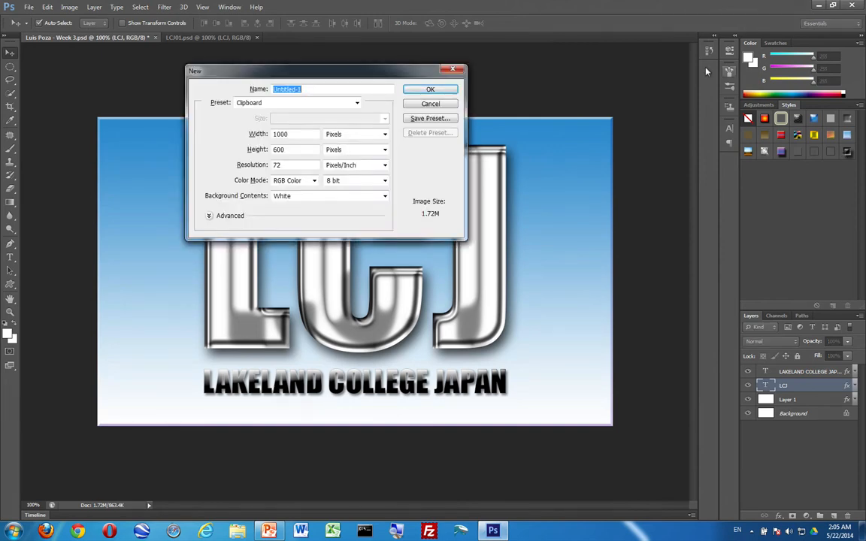
{"action": "key", "text": "Return"}
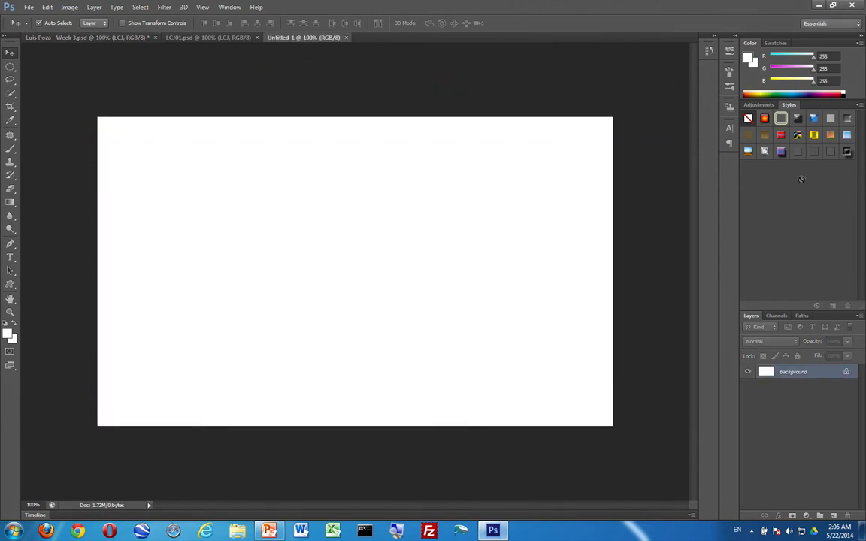
{"action": "key", "text": "ctrl+a"}
{"action": "key", "text": "ctrl+j"}
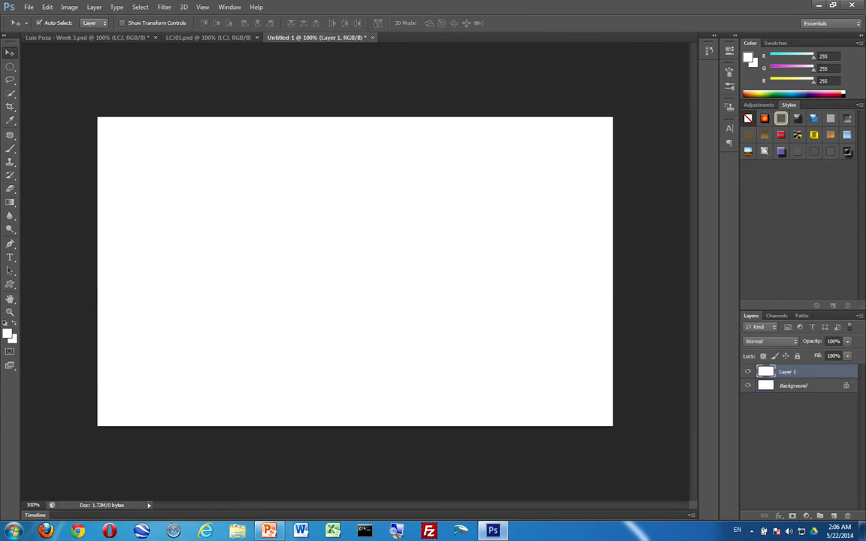
{"action": "left_click", "coordinate": [846, 135]}
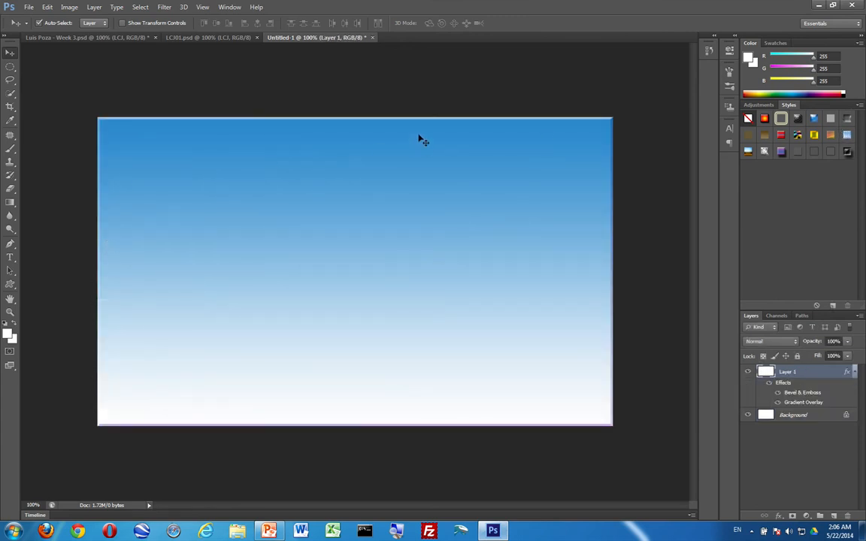
Add large LCJ letters in a text box across the canvas and nudge them slightly lower.
{"action": "left_click", "coordinate": [731, 128]}
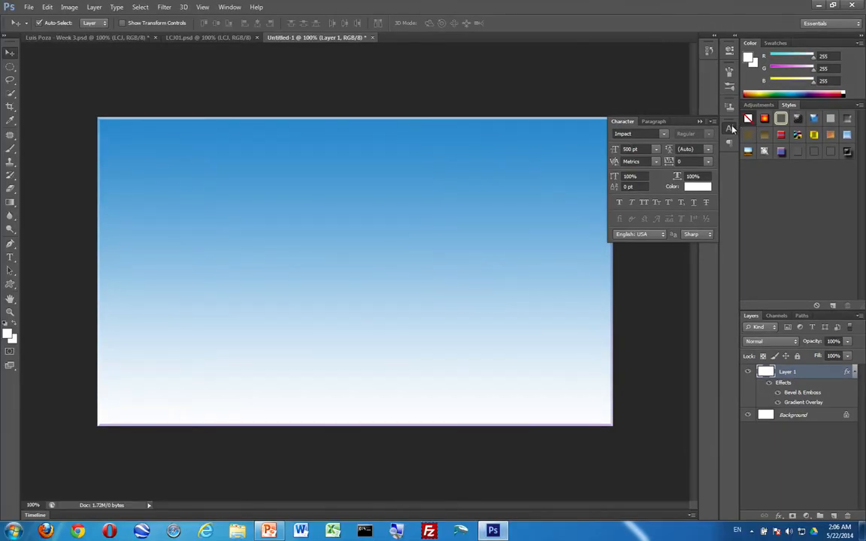
{"action": "left_click", "coordinate": [731, 129]}
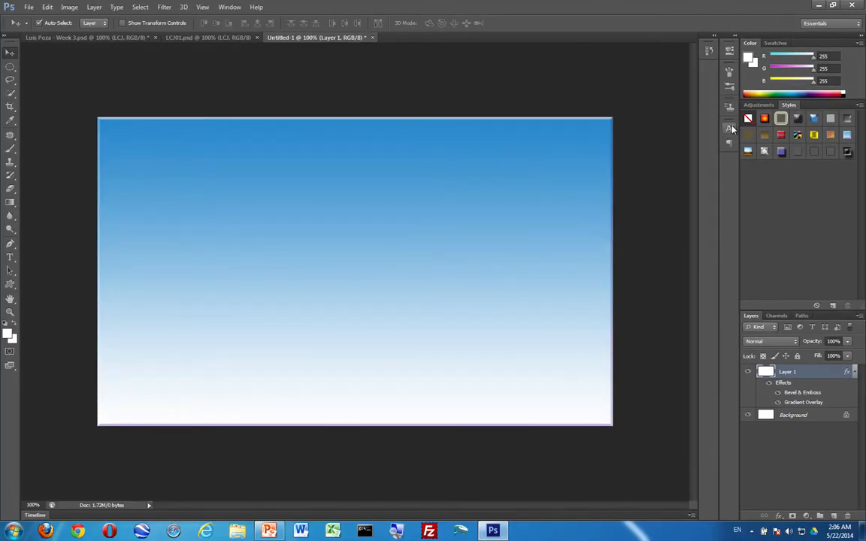
{"action": "key", "text": "t"}
{"action": "left_click_drag", "start_coordinate": [119, 132], "coordinate": [596, 380]}
{"action": "type", "text": "LCJ"}
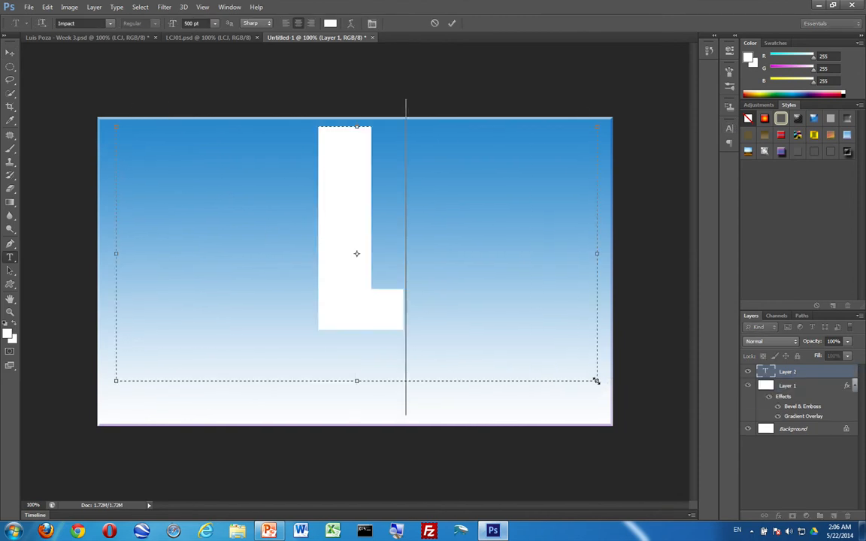
{"action": "left_click", "coordinate": [9, 52]}
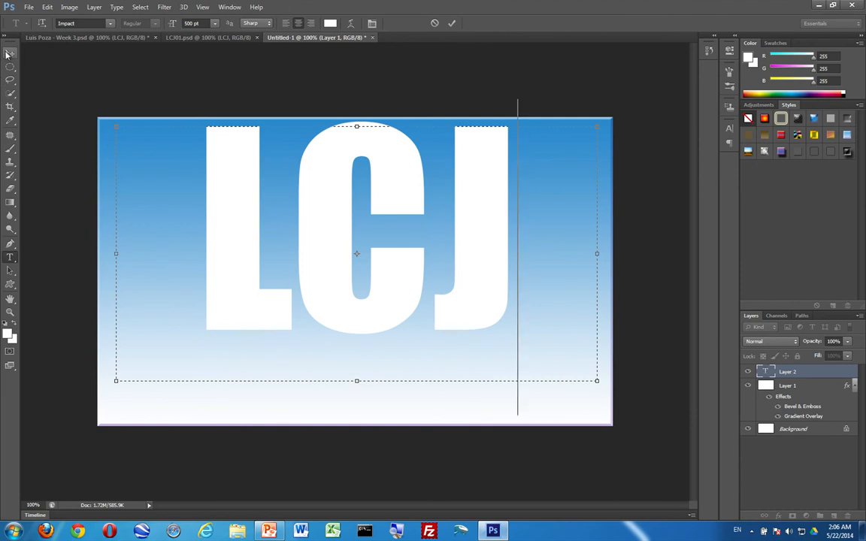
{"action": "left_click_drag", "start_coordinate": [390, 258], "coordinate": [387, 278]}
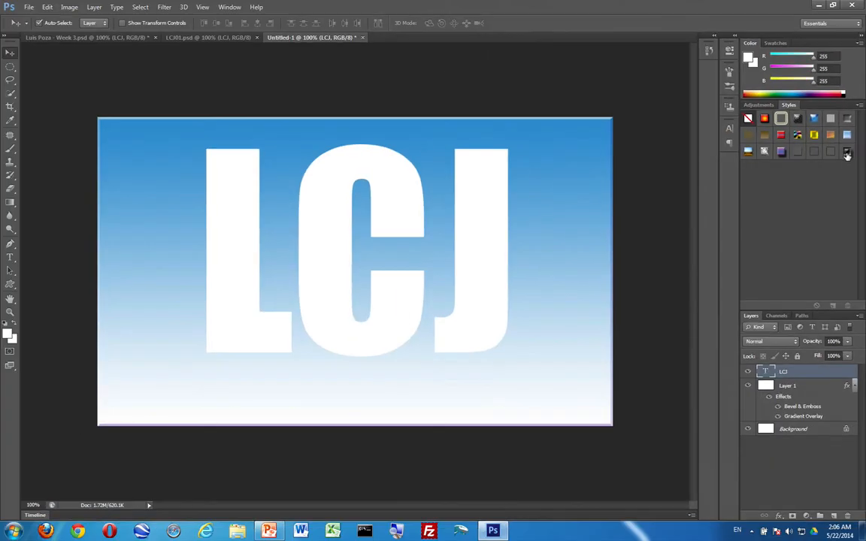
Apply the chrome style to the letters, retype CJ as HP to read LHP, then return to Week 3.
{"action": "left_click", "coordinate": [848, 154]}
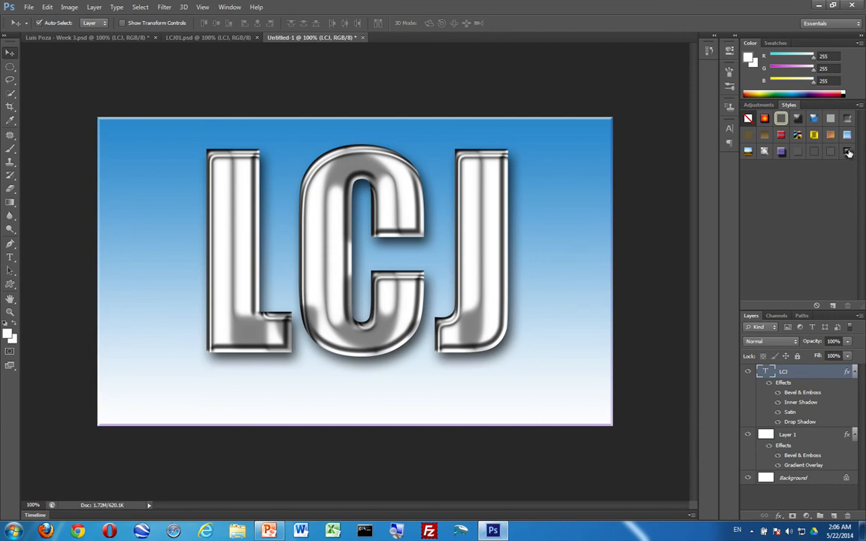
{"action": "key", "text": "t"}
{"action": "left_click_drag", "start_coordinate": [293, 233], "coordinate": [372, 233]}
{"action": "left_click_drag", "start_coordinate": [443, 231], "coordinate": [488, 225]}
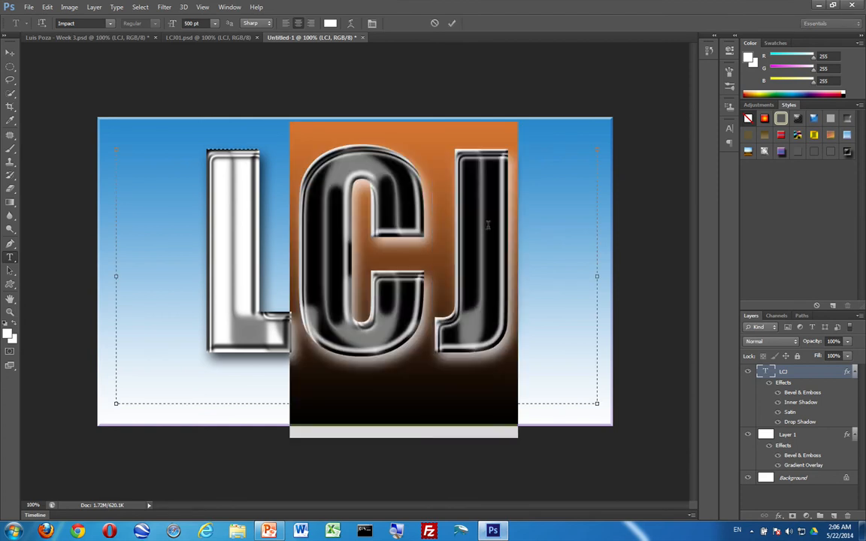
{"action": "key", "text": "BackSpace"}
{"action": "type", "text": "HP"}
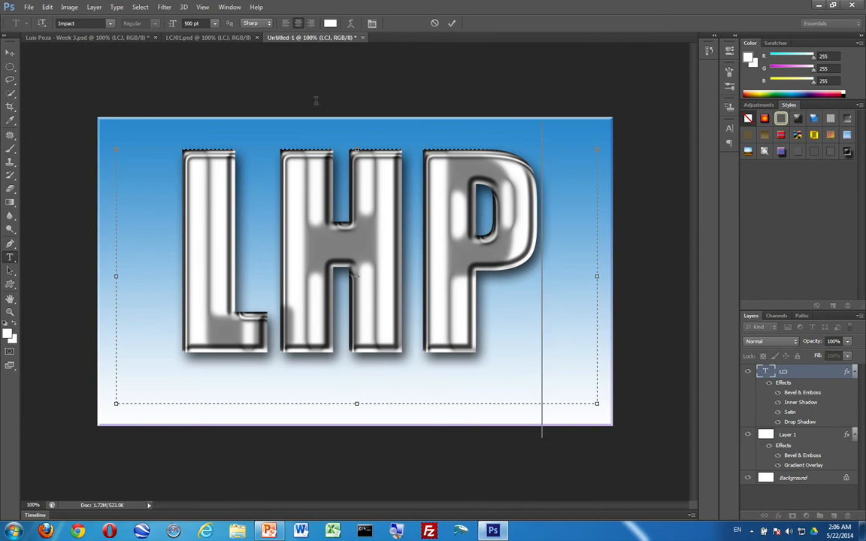
{"action": "left_click", "coordinate": [9, 54]}
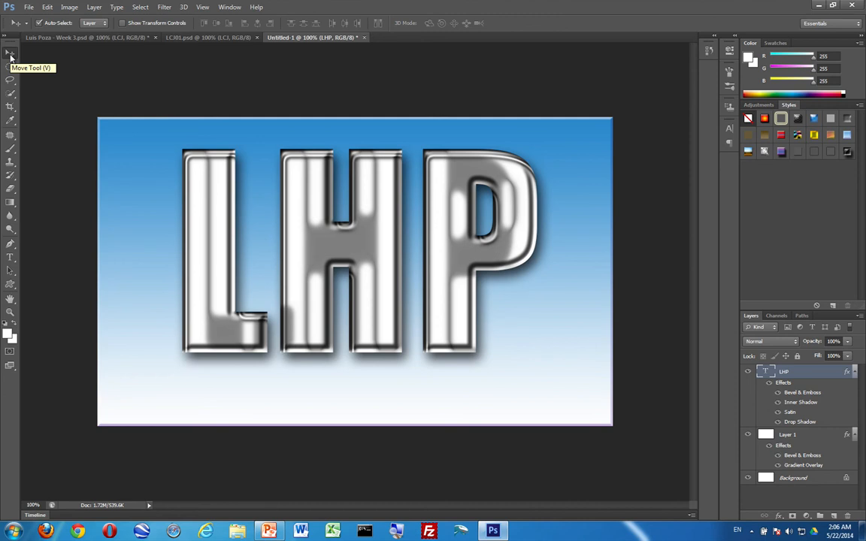
{"action": "left_click", "coordinate": [109, 37]}
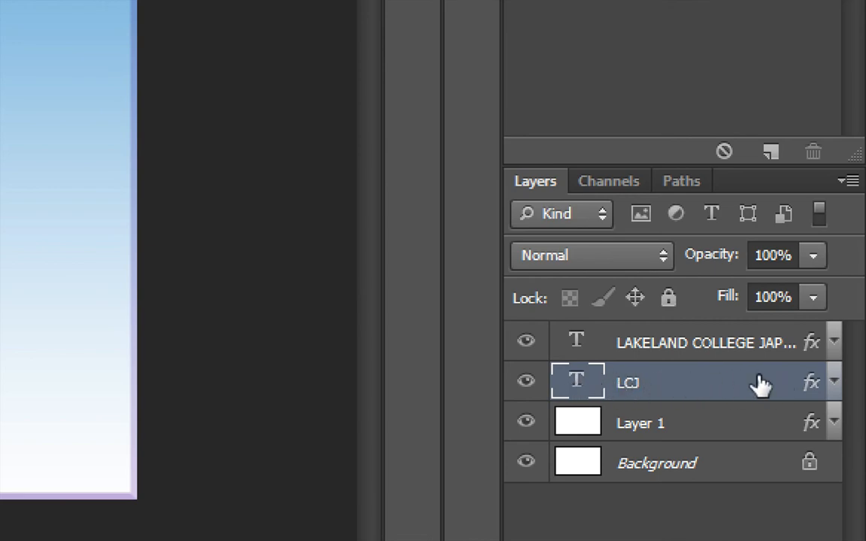
{"action": "double_click", "coordinate": [775, 383]}
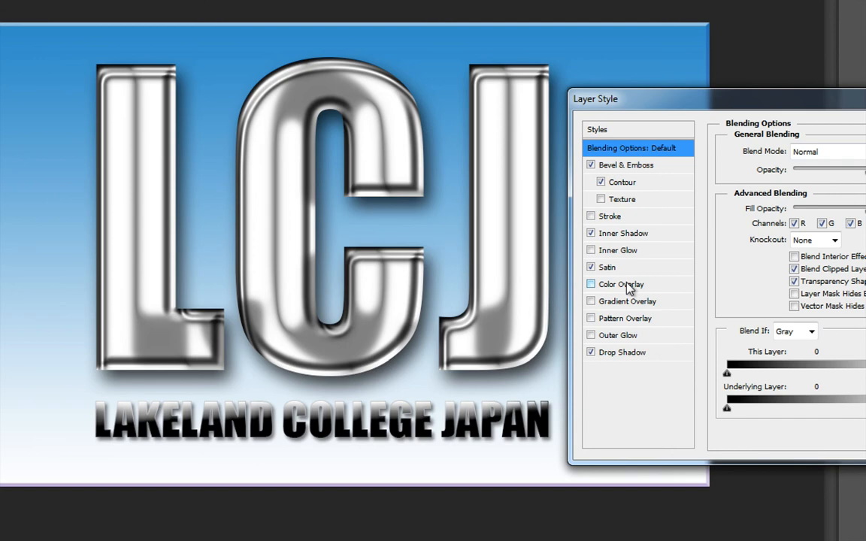
{"action": "left_click", "coordinate": [624, 285]}
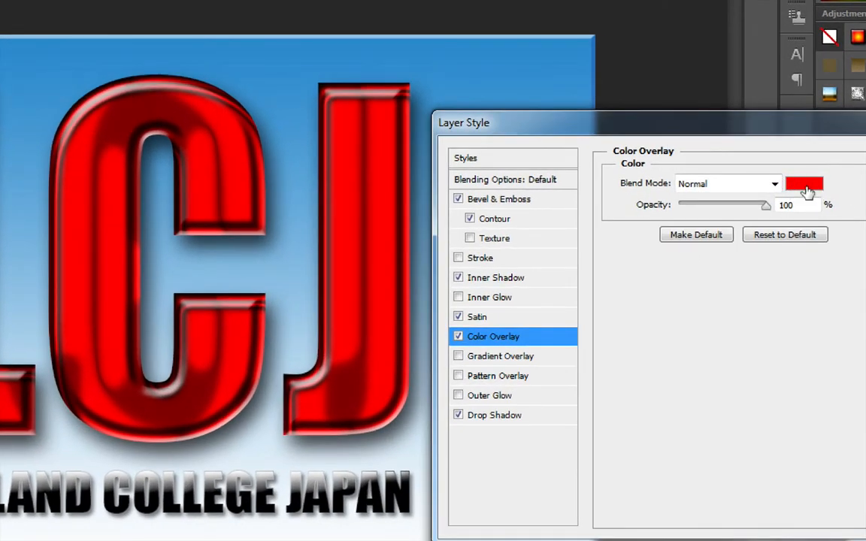
{"action": "left_click", "coordinate": [807, 185]}
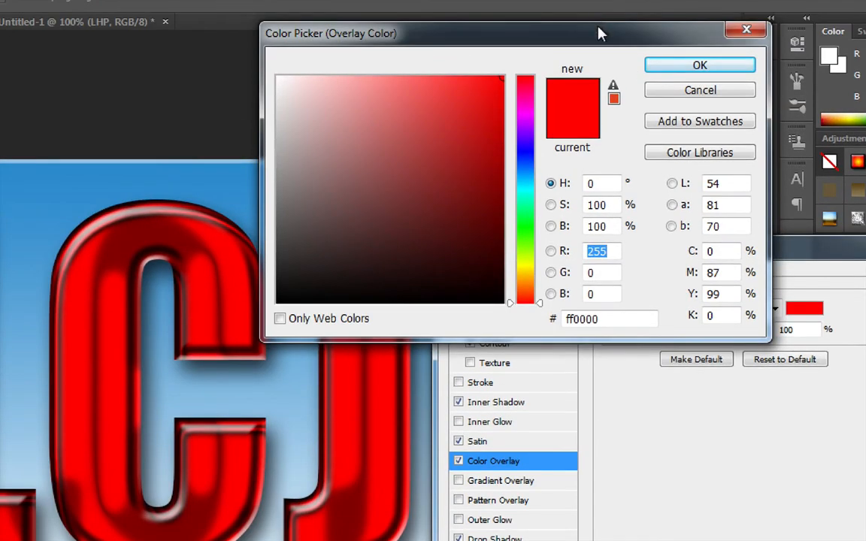
{"action": "left_click_drag", "start_coordinate": [599, 33], "coordinate": [653, 66]}
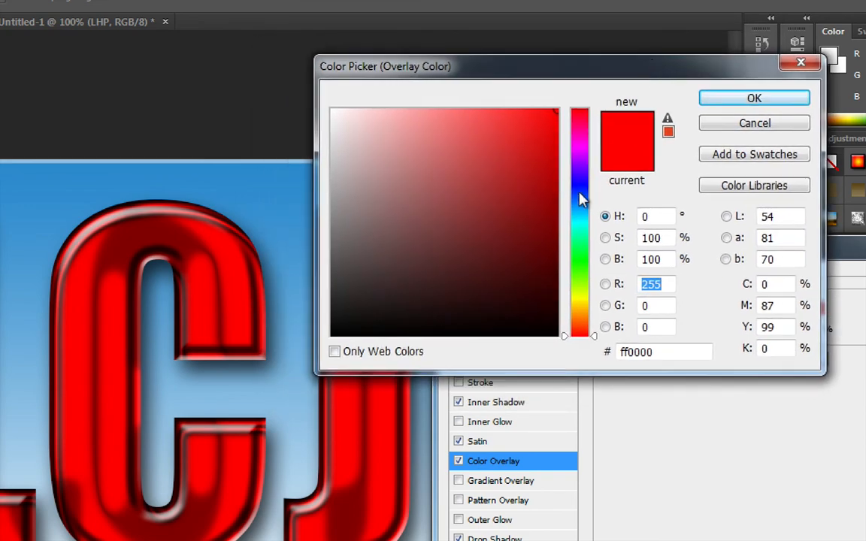
{"action": "left_click", "coordinate": [582, 189]}
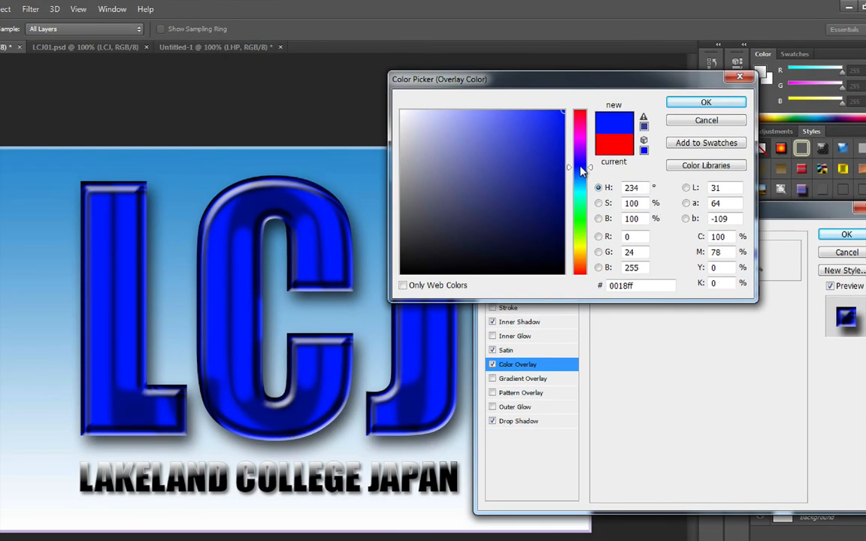
{"action": "left_click", "coordinate": [581, 222]}
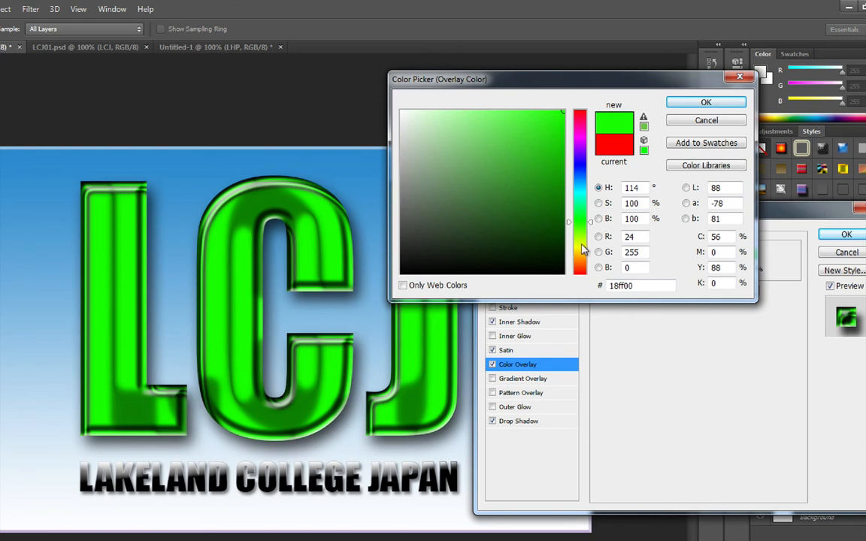
{"action": "left_click", "coordinate": [582, 248]}
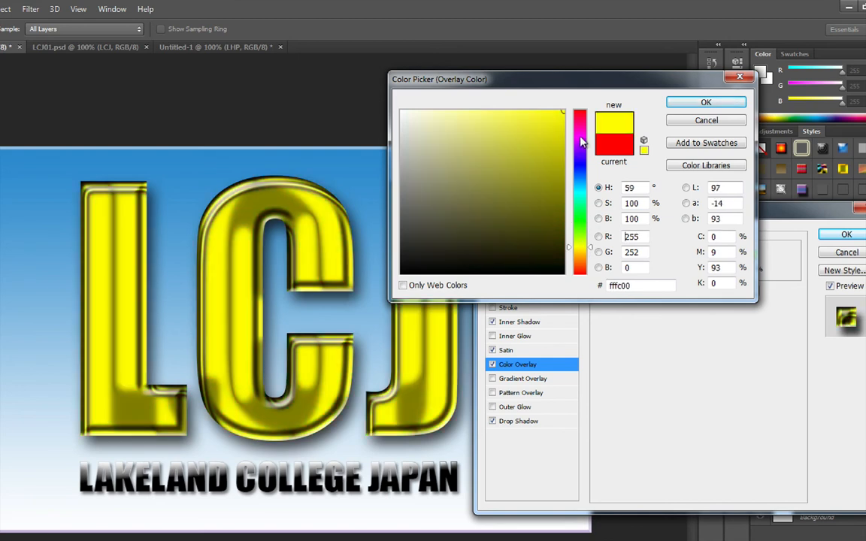
{"action": "left_click", "coordinate": [582, 137]}
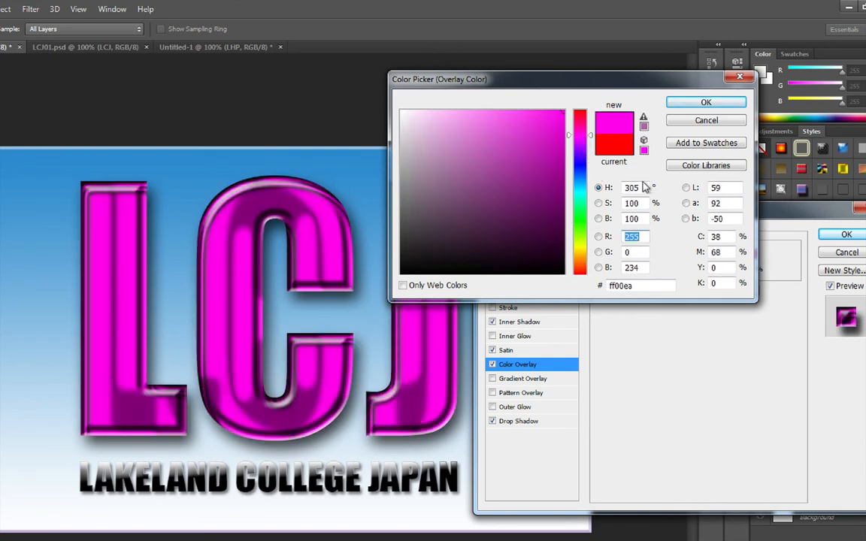
{"action": "left_click", "coordinate": [480, 134]}
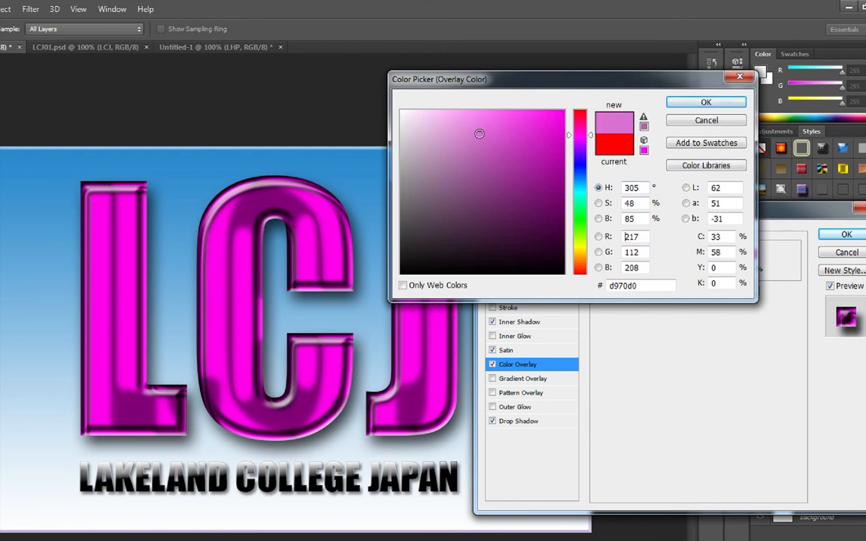
{"action": "left_click", "coordinate": [457, 163]}
{"action": "left_click", "coordinate": [485, 197]}
{"action": "left_click", "coordinate": [557, 208]}
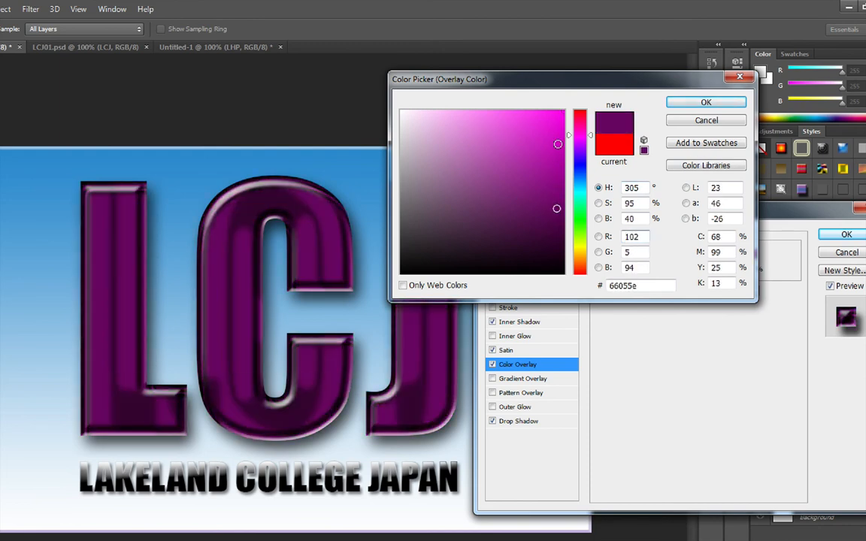
{"action": "left_click_drag", "start_coordinate": [557, 208], "coordinate": [573, 92]}
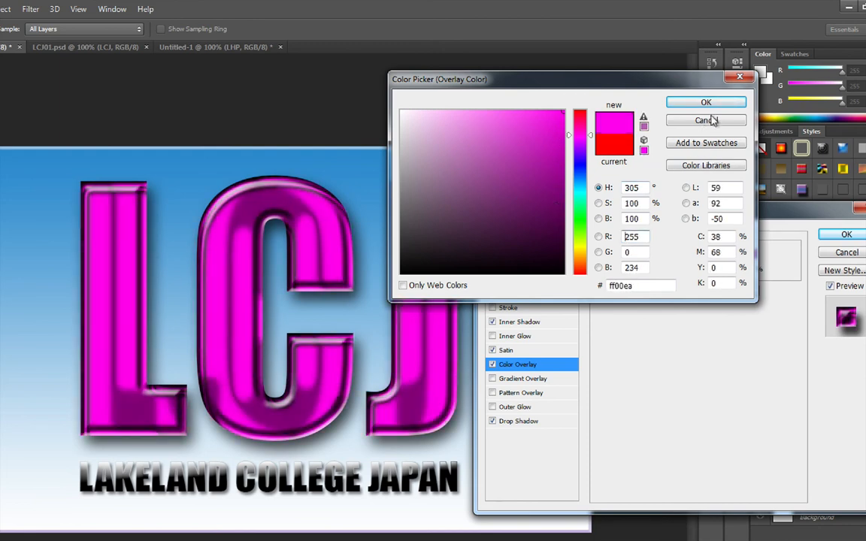
{"action": "left_click_drag", "start_coordinate": [591, 265], "coordinate": [590, 275]}
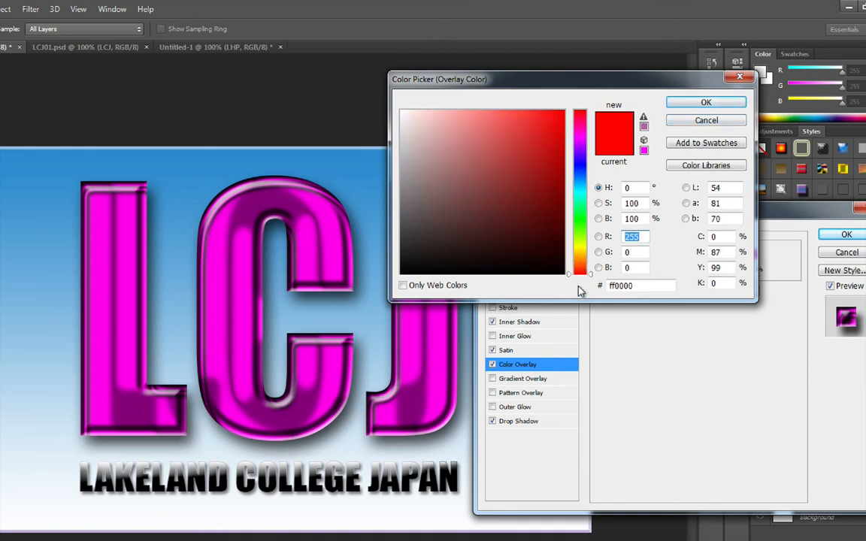
{"action": "left_click", "coordinate": [731, 102]}
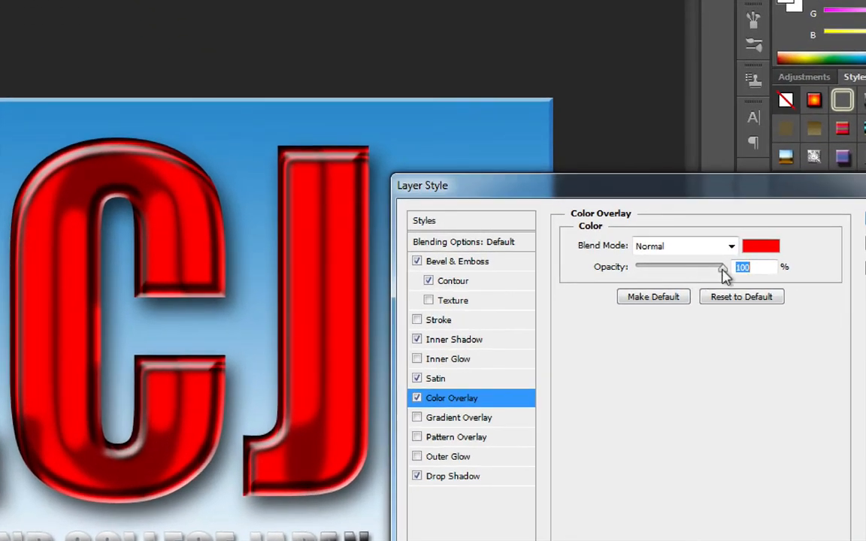
{"action": "left_click_drag", "start_coordinate": [720, 270], "coordinate": [673, 273]}
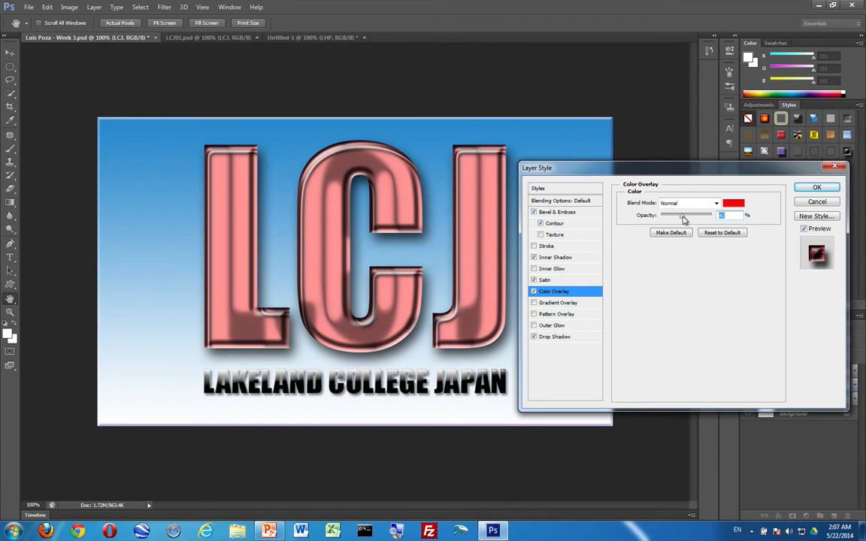
{"action": "left_click_drag", "start_coordinate": [685, 218], "coordinate": [710, 217]}
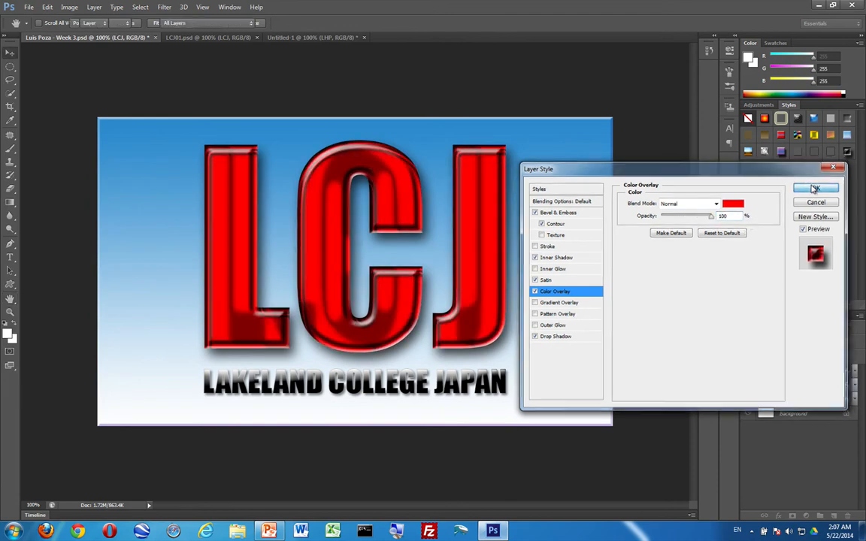
{"action": "left_click", "coordinate": [815, 189]}
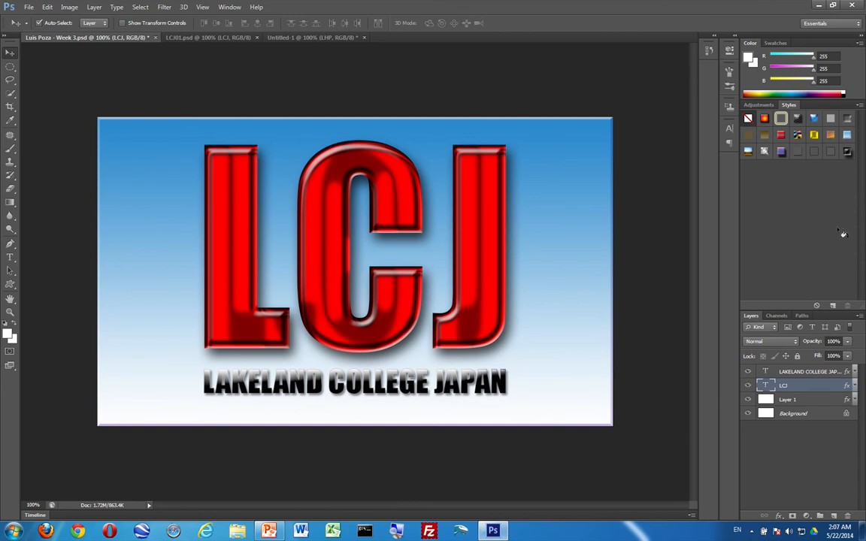
{"action": "key", "text": "ctrl+z"}
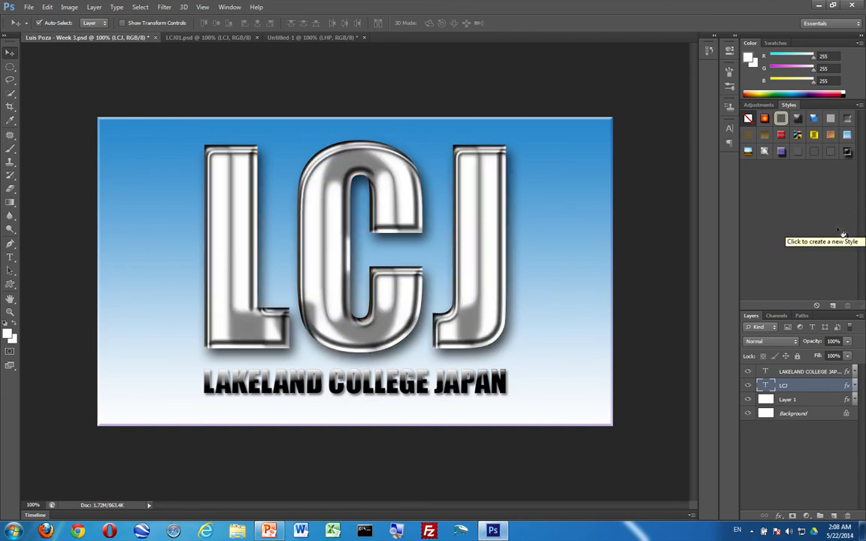